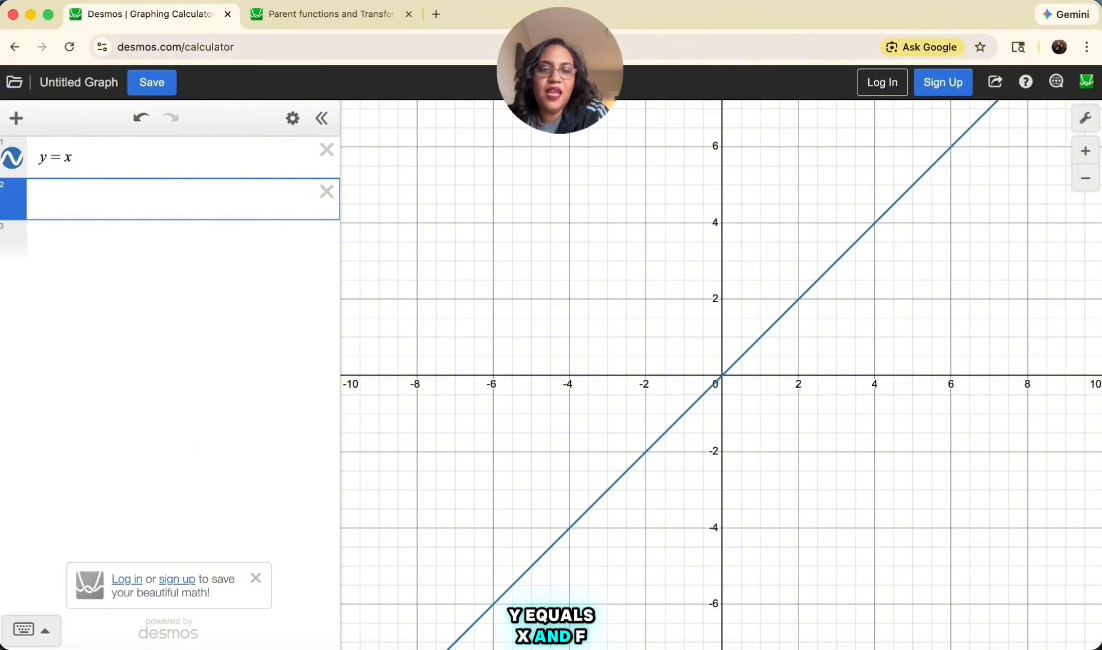
# Enter f(x)=x as the second expression below y=x
pyautogui.write('f')
pyautogui.scroll(3, 406, 345)
pyautogui.write('(x0')
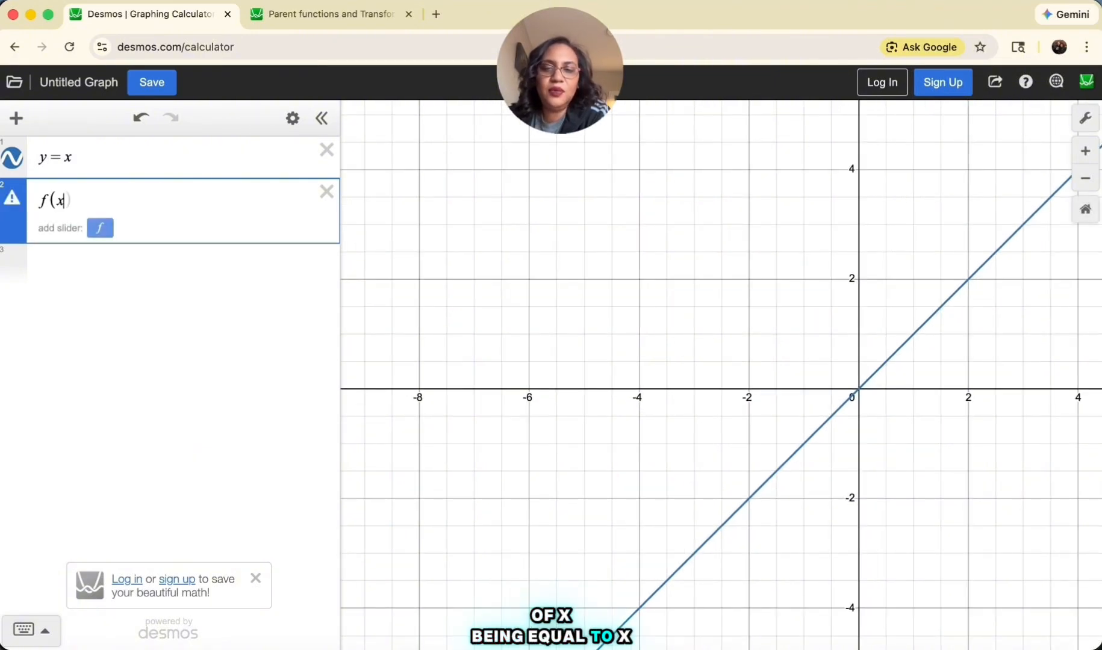
pyautogui.press('BackSpace')
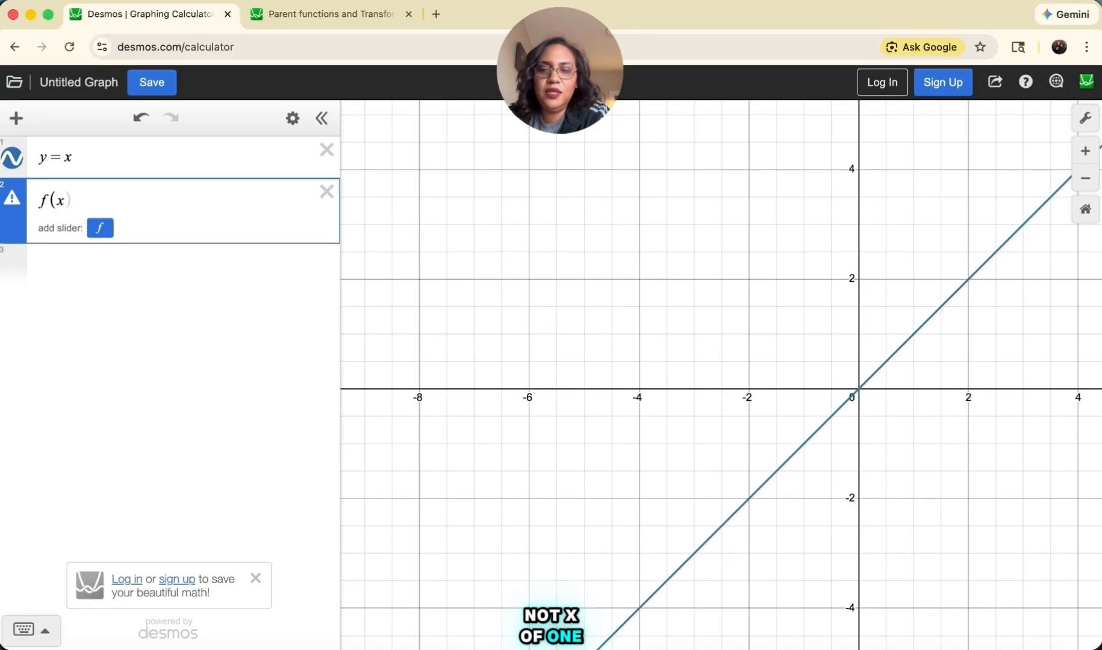
pyautogui.write(')=x')
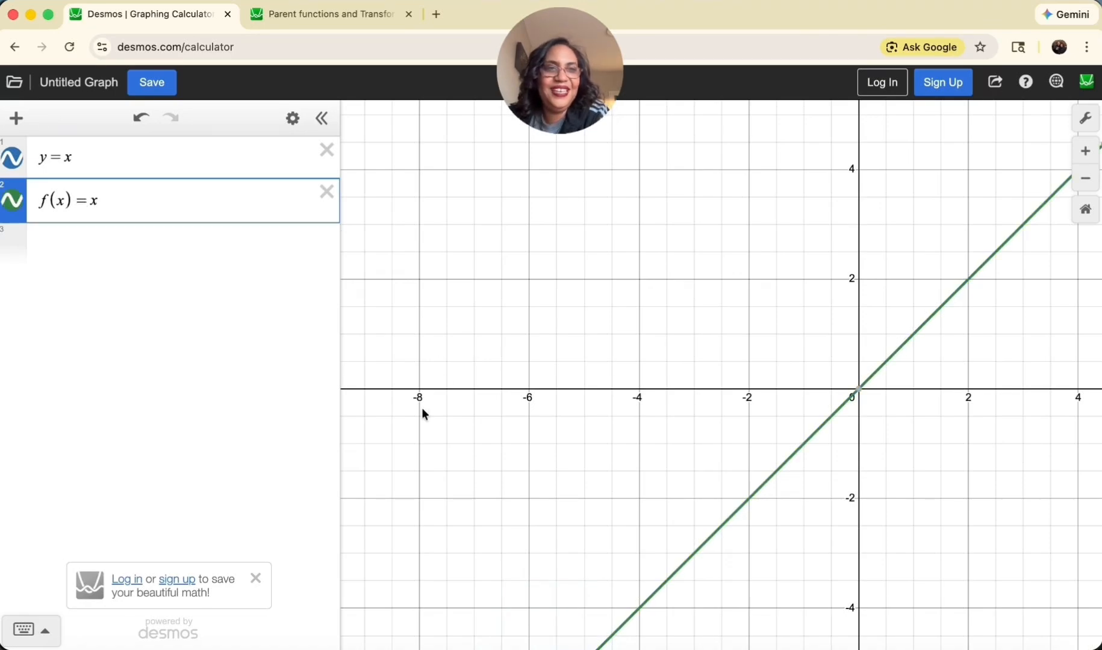
# Toggle the visibility of the y=x and f(x)=x graphs one at a time to compare the two lines
pyautogui.rightClick(774, 341)
pyautogui.click(762, 345)
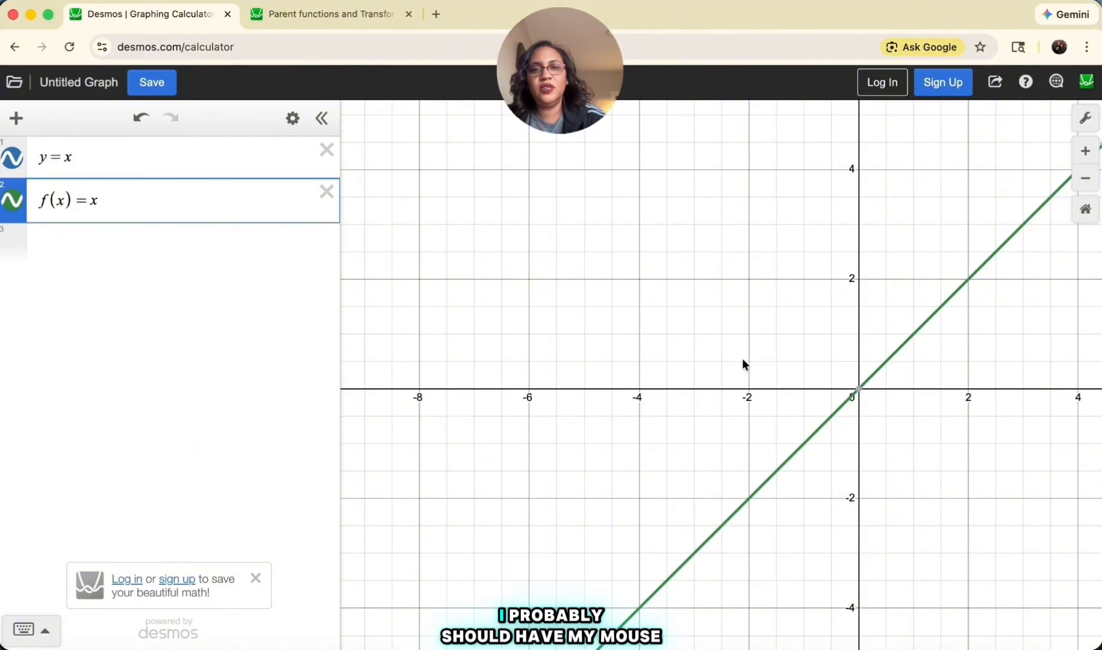
pyautogui.moveTo(742, 359); pyautogui.dragTo(561, 329)
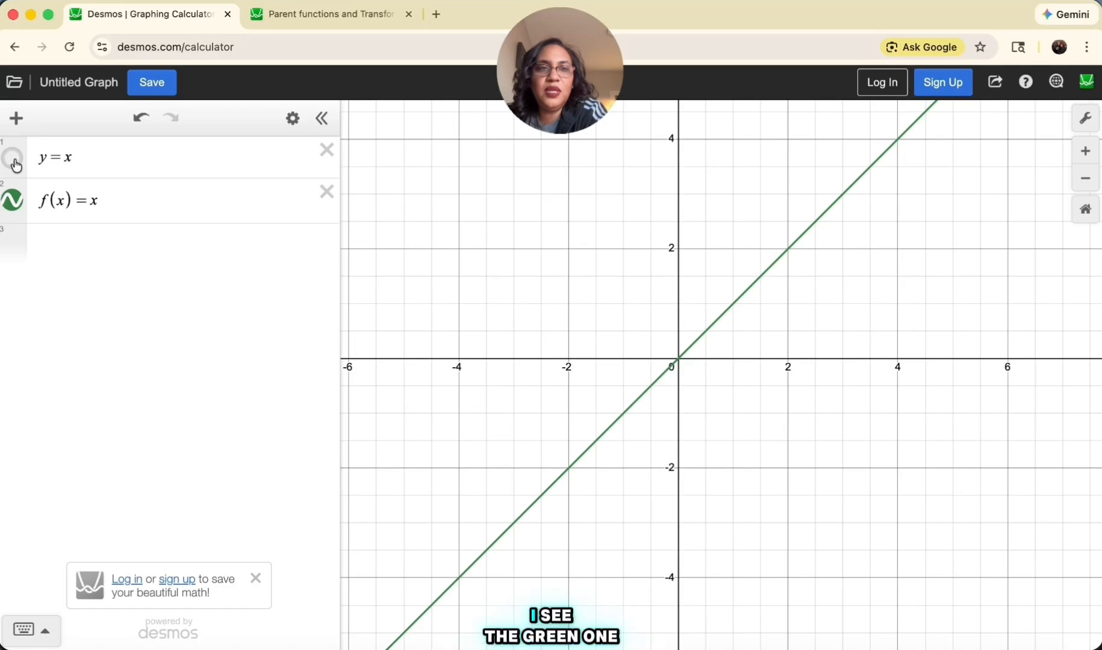
pyautogui.click(12, 202)
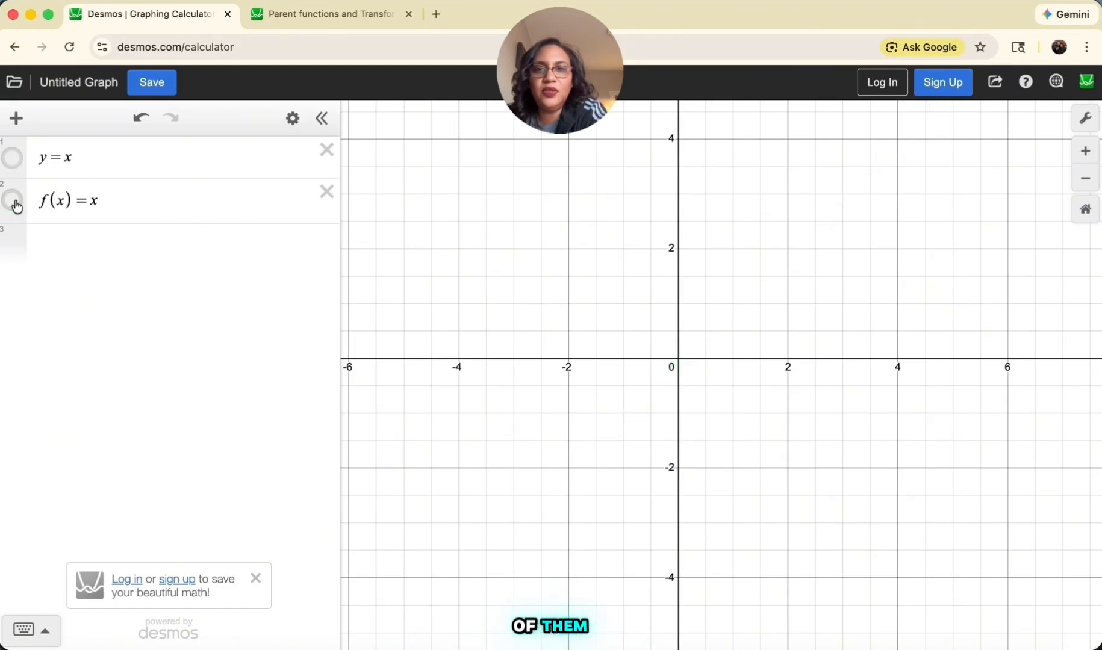
pyautogui.click(11, 158)
pyautogui.click(12, 200)
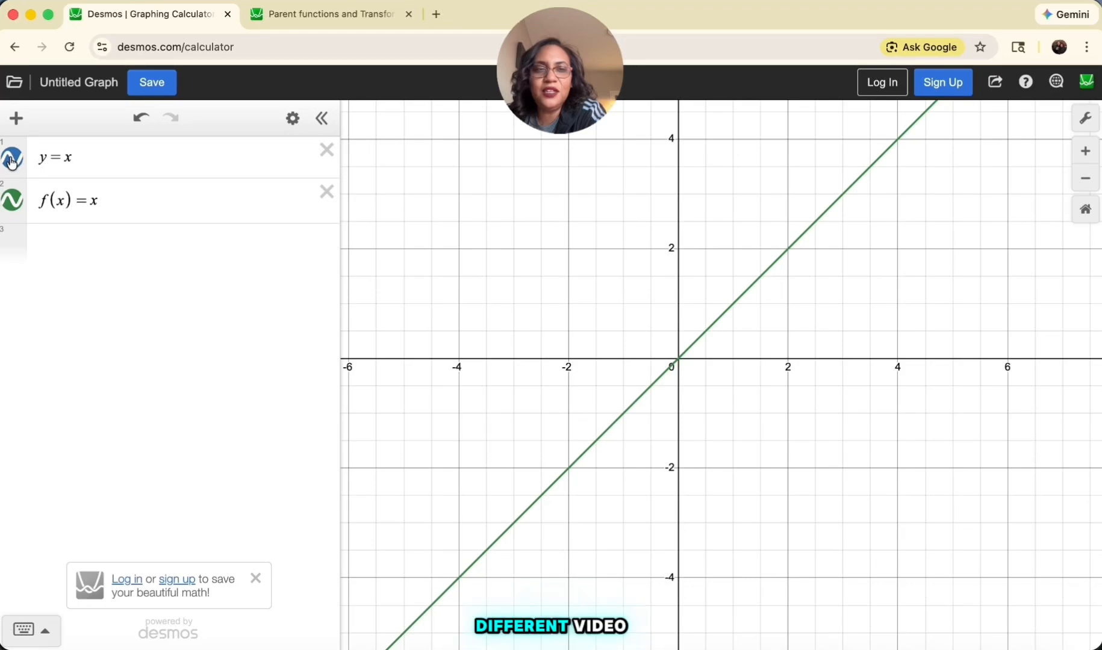
pyautogui.click(13, 200)
# Delete the f(x)=x expression and show the y=x graph again
pyautogui.click(326, 192)
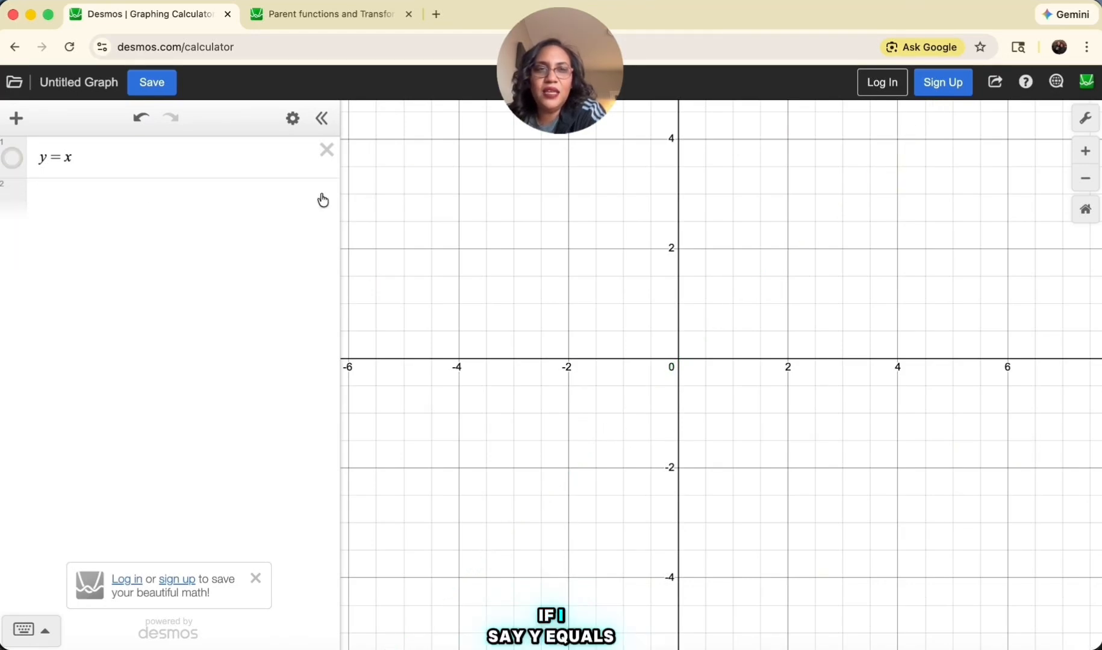
pyautogui.click(122, 163)
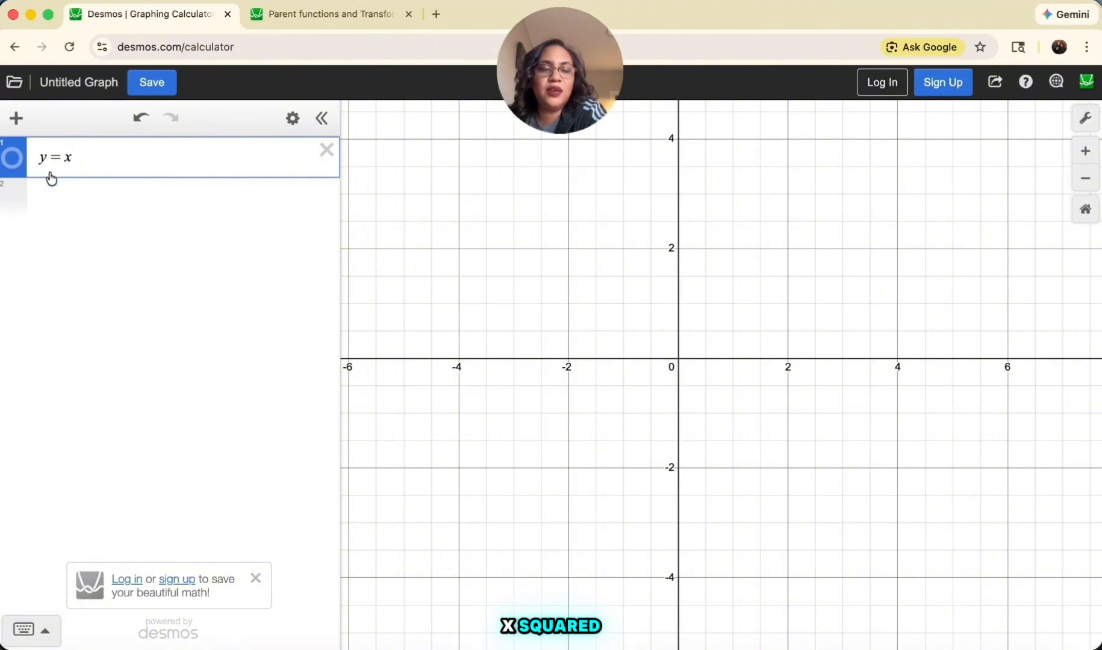
pyautogui.click(13, 161)
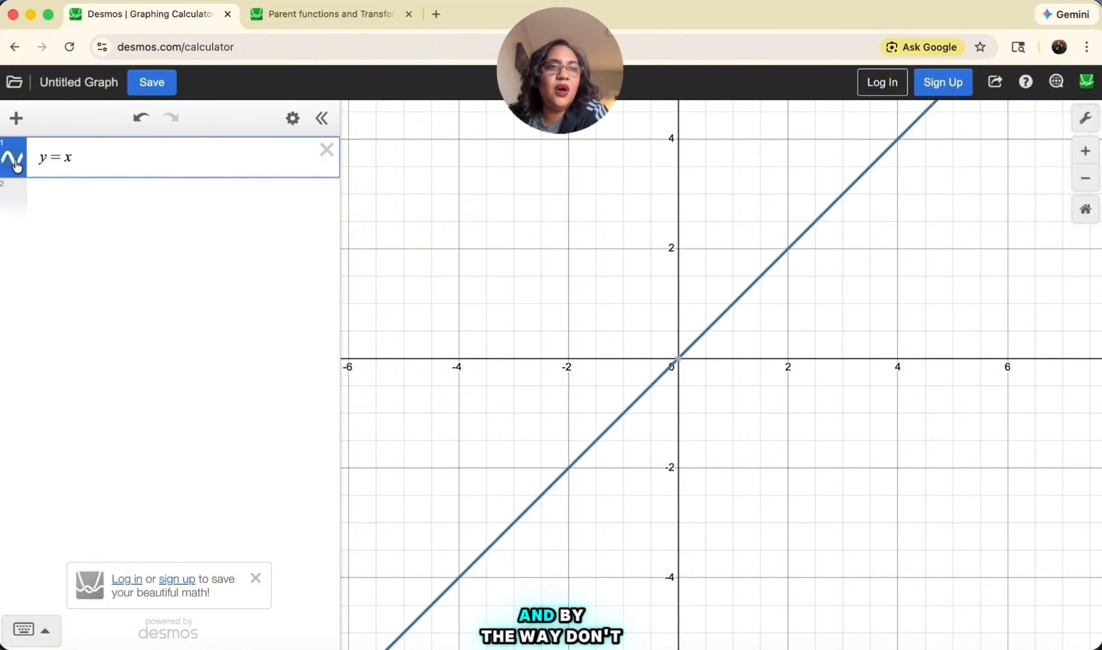
# Change the first expression from a linear function to the quadratic y=x^2
pyautogui.click(17, 165)
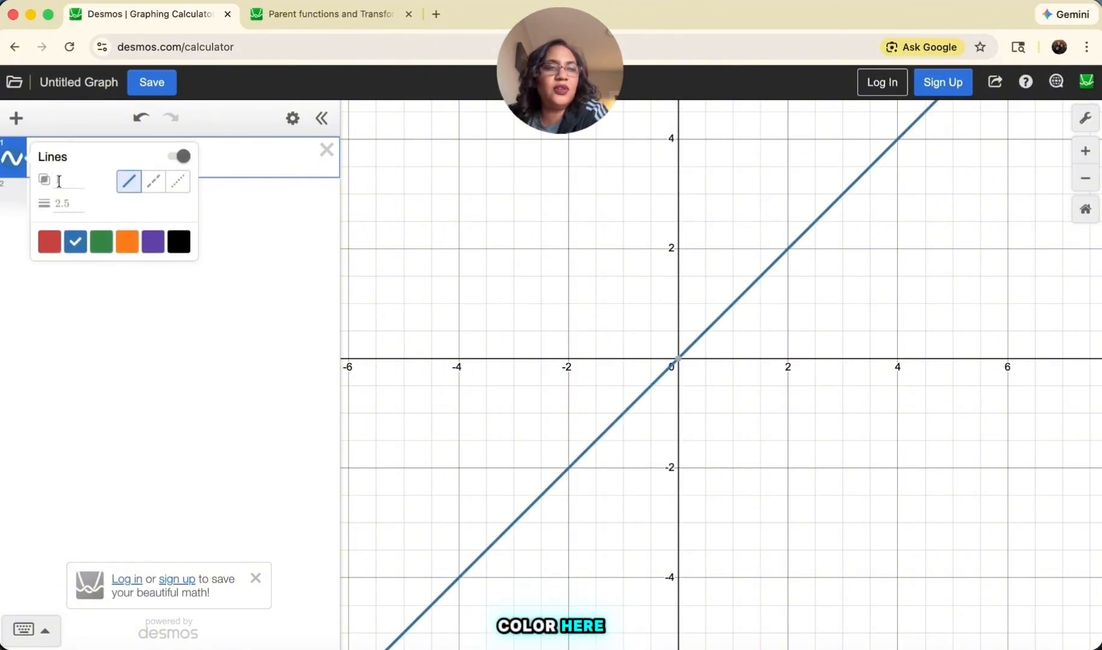
pyautogui.click(44, 113)
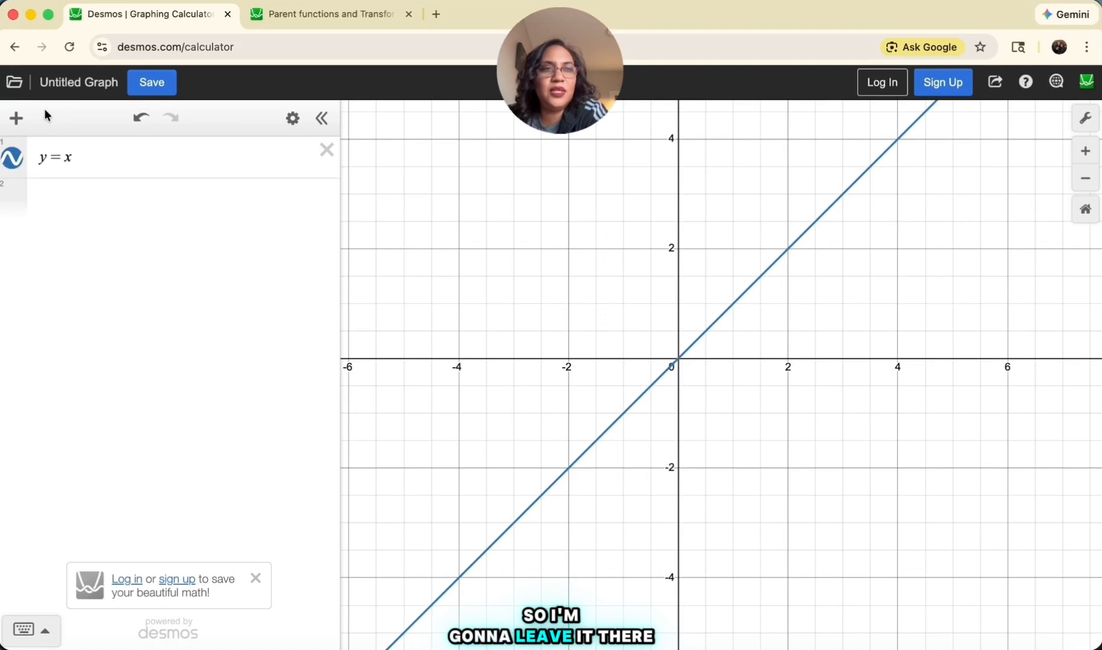
pyautogui.click(98, 165)
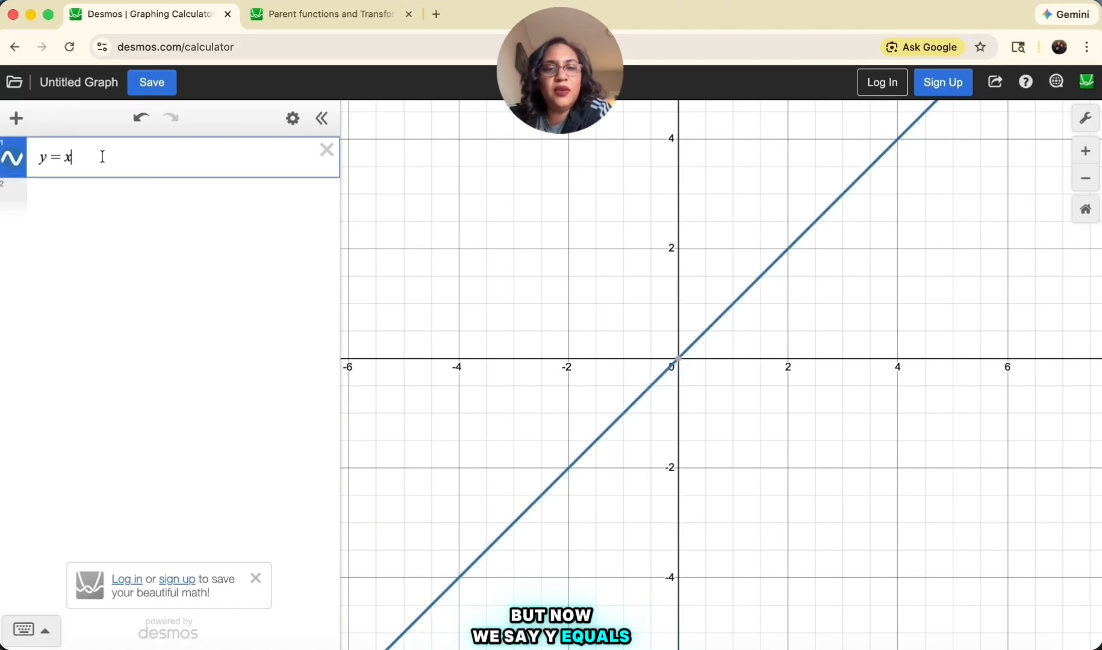
pyautogui.write('^2')
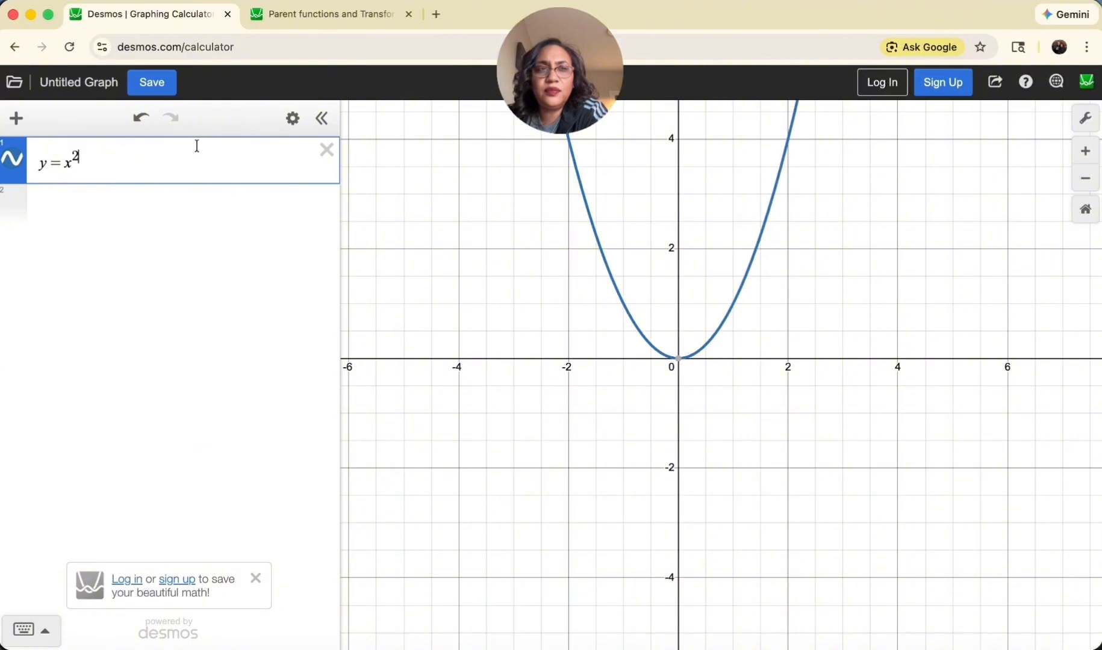
# Add y=x as a new expression below the quadratic for comparison
pyautogui.press('Return')
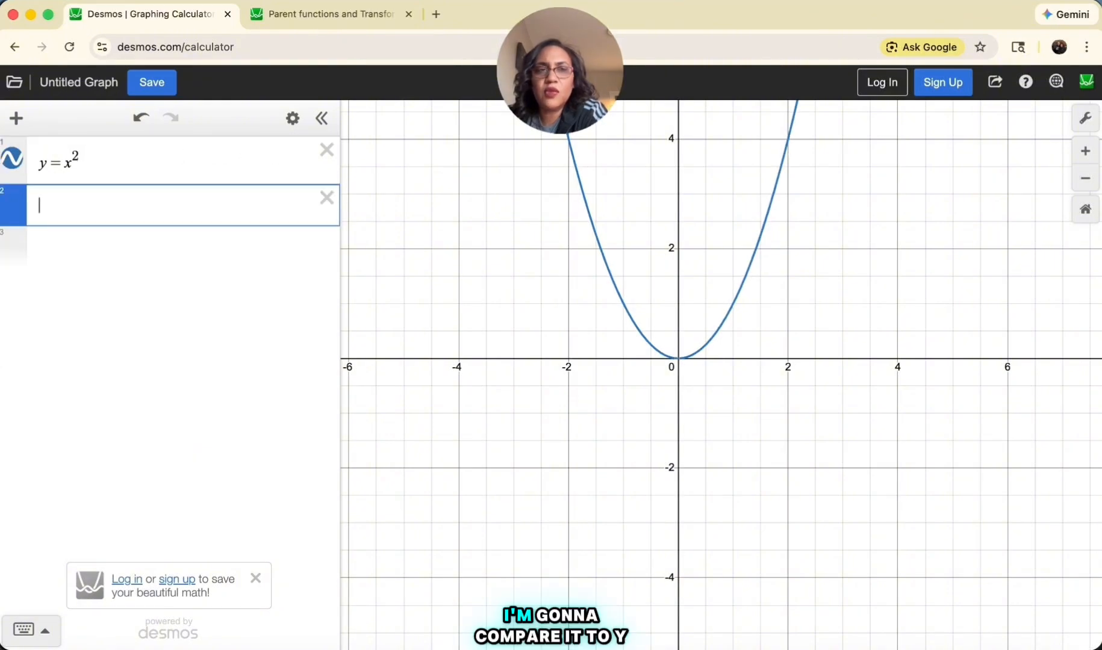
pyautogui.write('y=x')
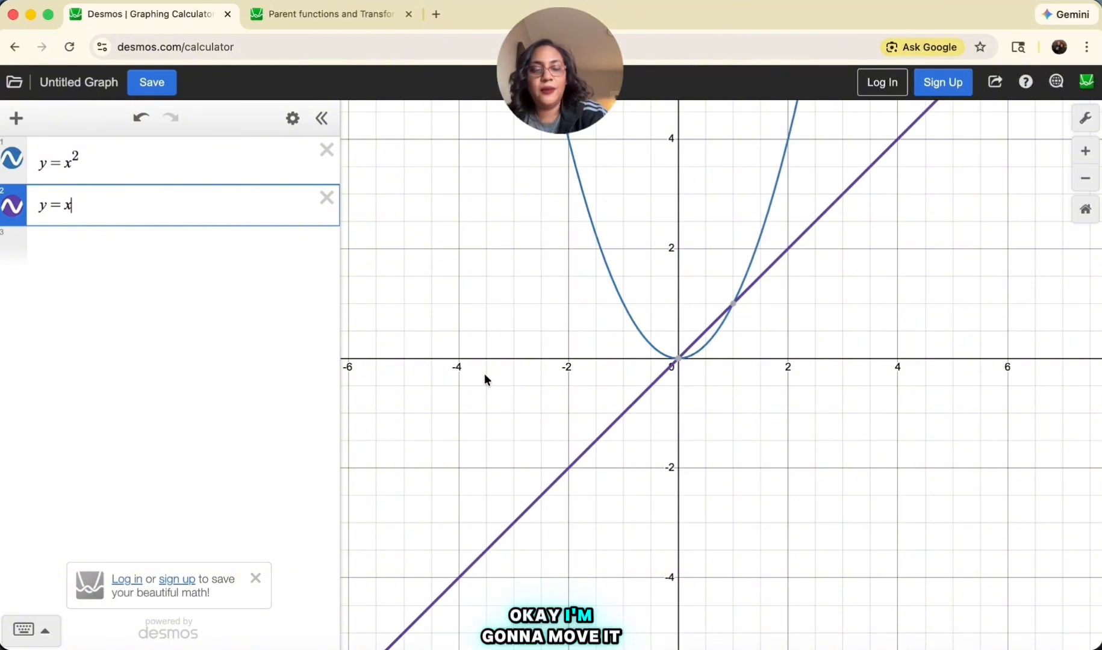
# Create a table of values for y=x^2 and another one for y=x
pyautogui.moveTo(508, 392); pyautogui.dragTo(504, 440)
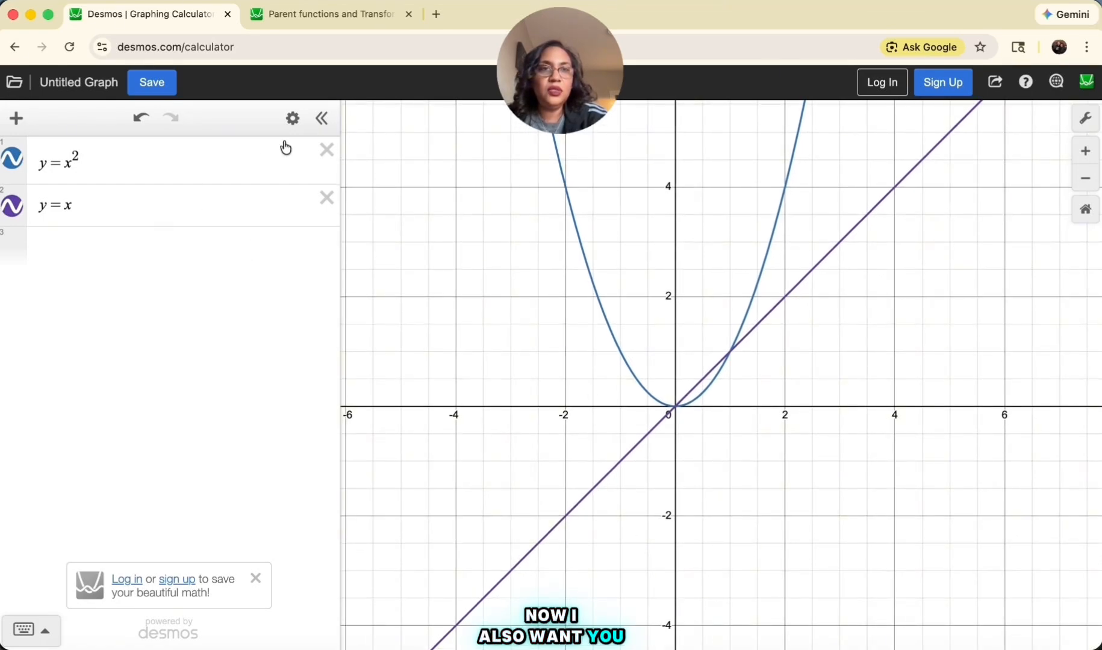
pyautogui.click(293, 119)
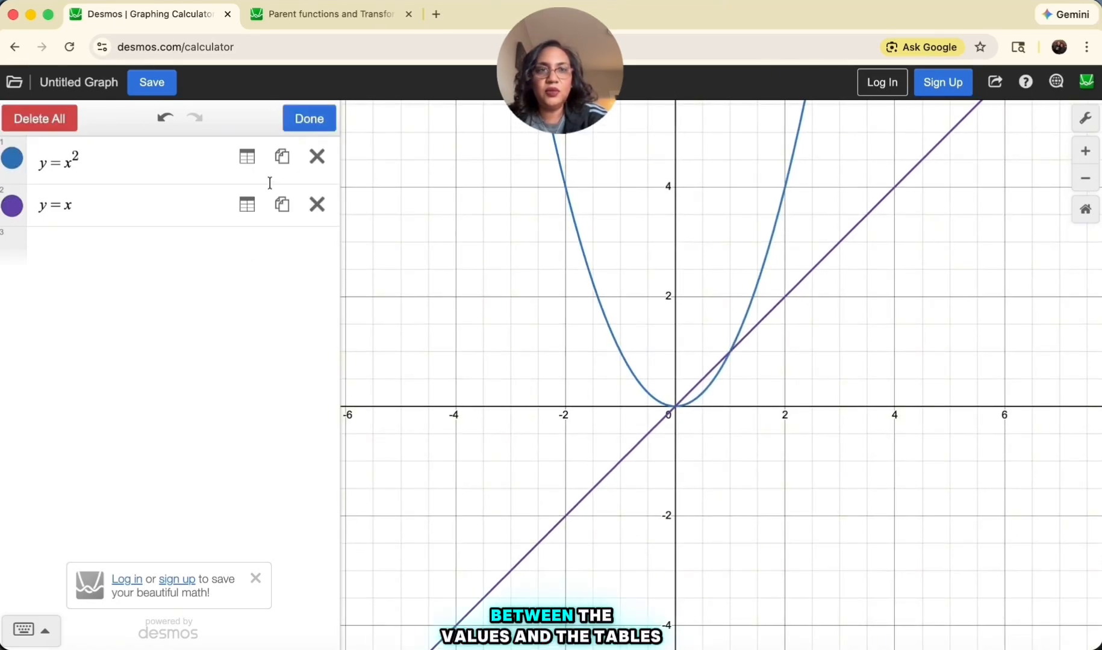
pyautogui.click(247, 158)
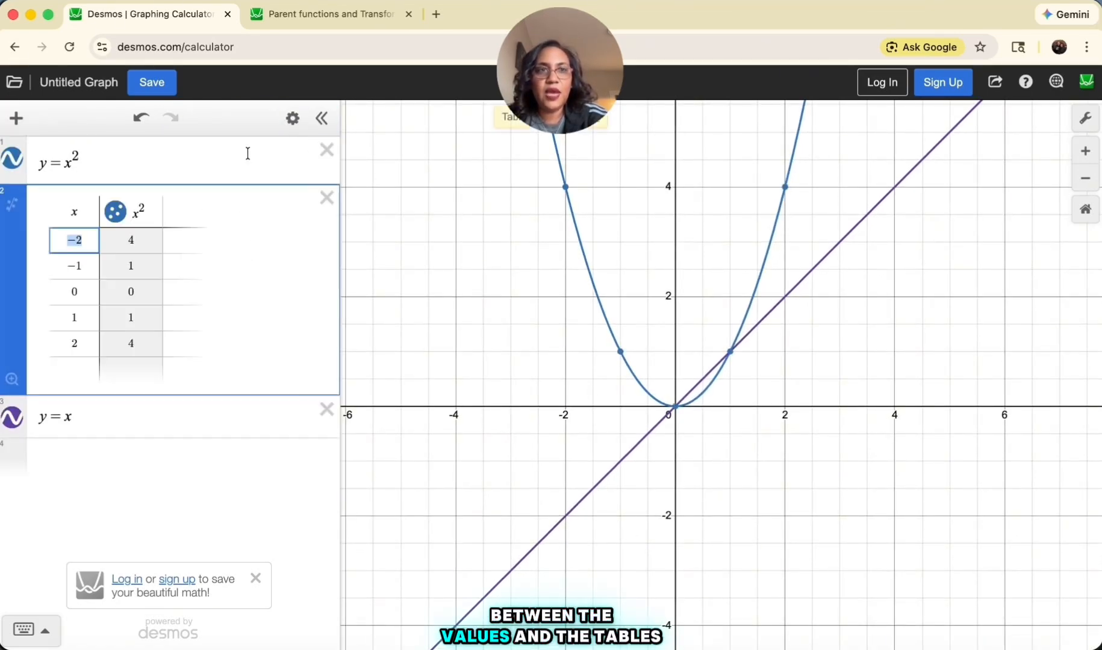
pyautogui.click(154, 429)
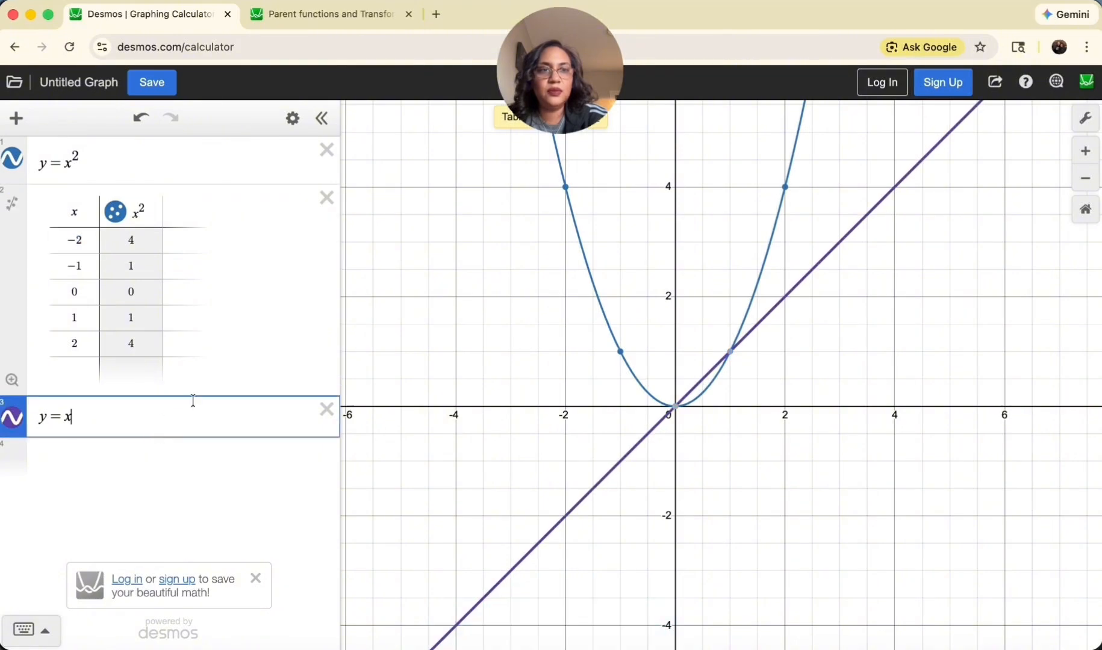
pyautogui.click(292, 120)
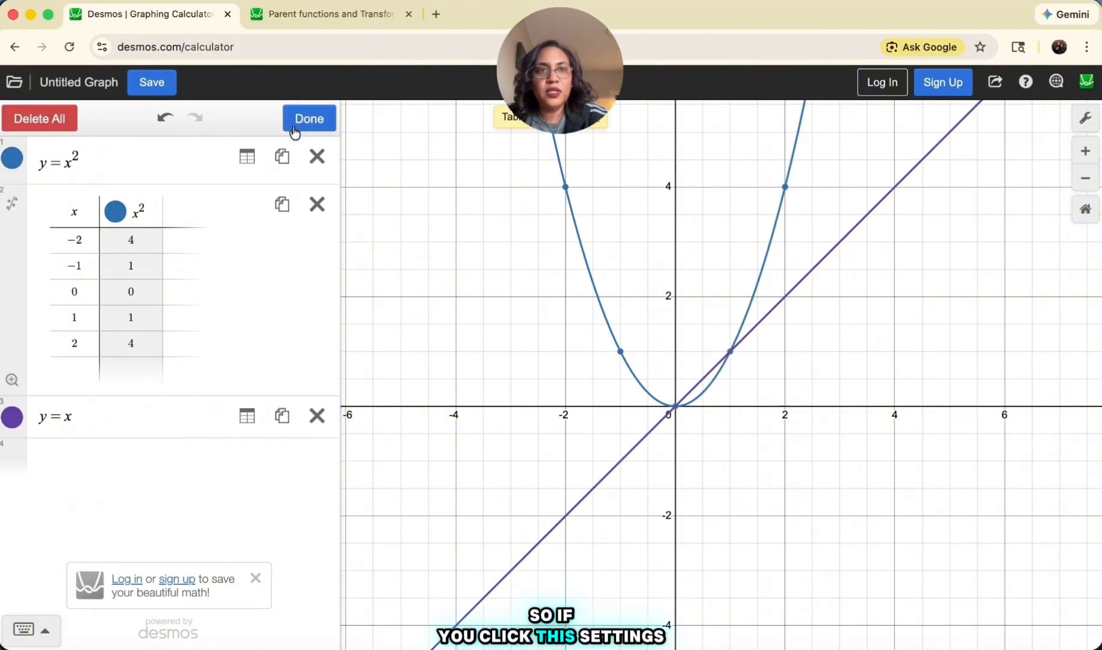
pyautogui.click(247, 422)
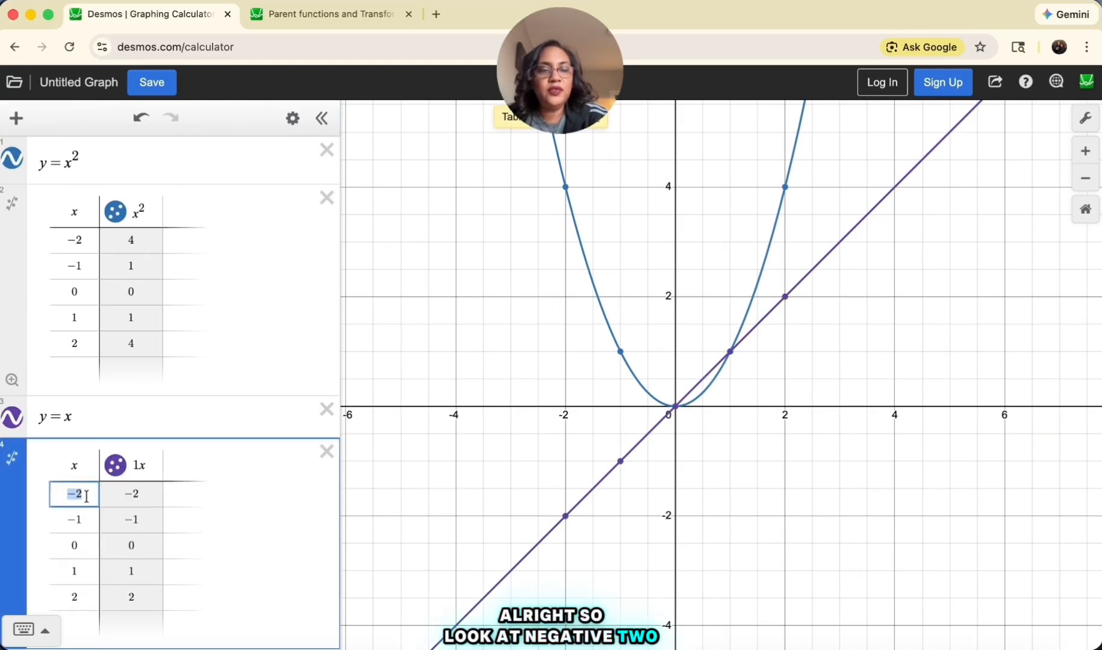
# Display the coordinates of the table points on the y=x line, from x = -2 to x = 2
pyautogui.click(143, 497)
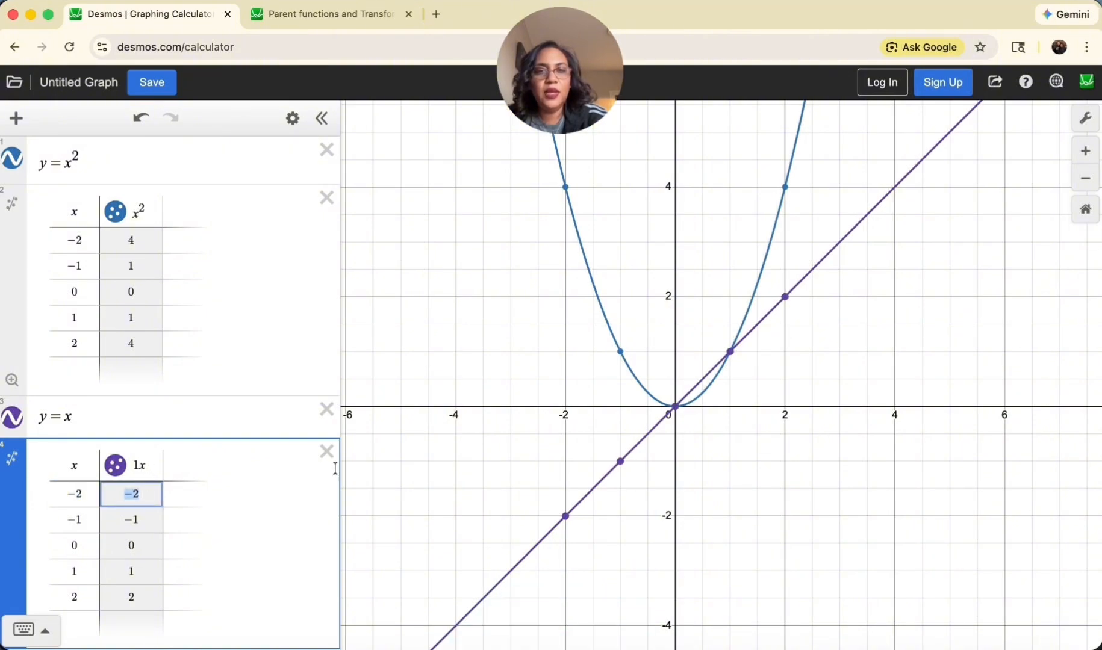
pyautogui.click(566, 511)
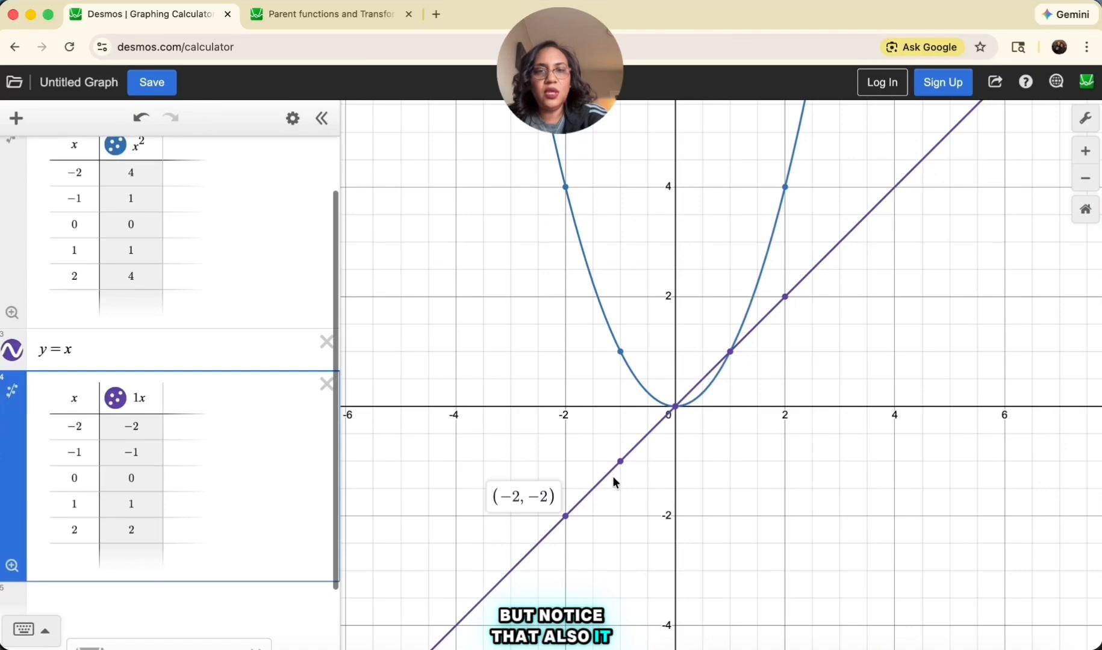
pyautogui.click(620, 460)
pyautogui.click(674, 404)
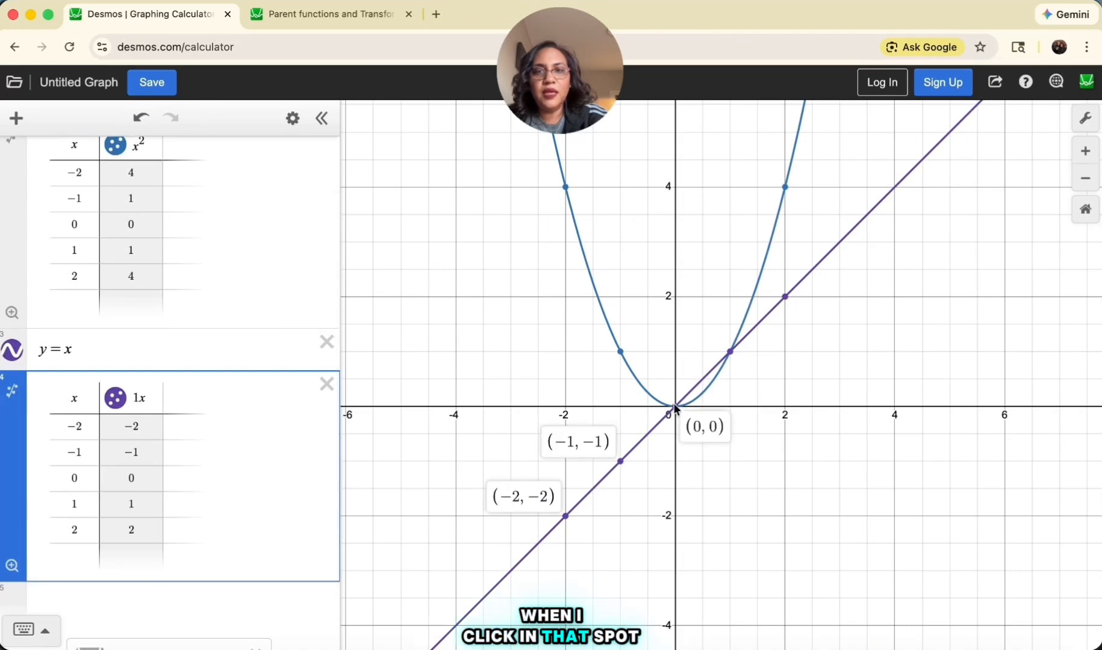
pyautogui.click(730, 352)
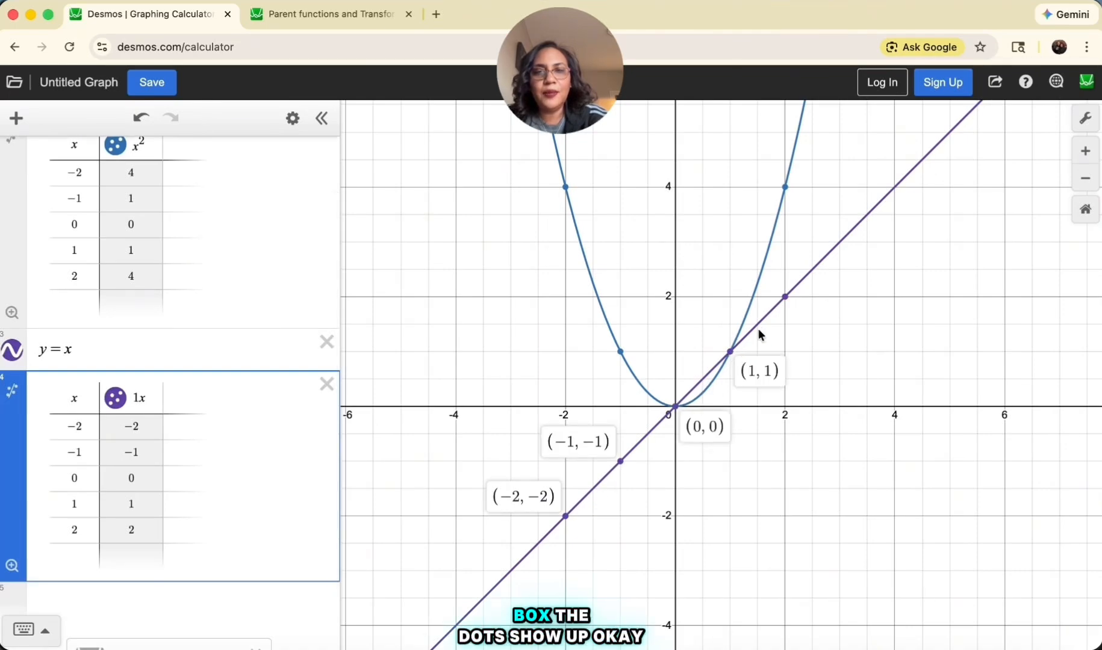
pyautogui.click(784, 296)
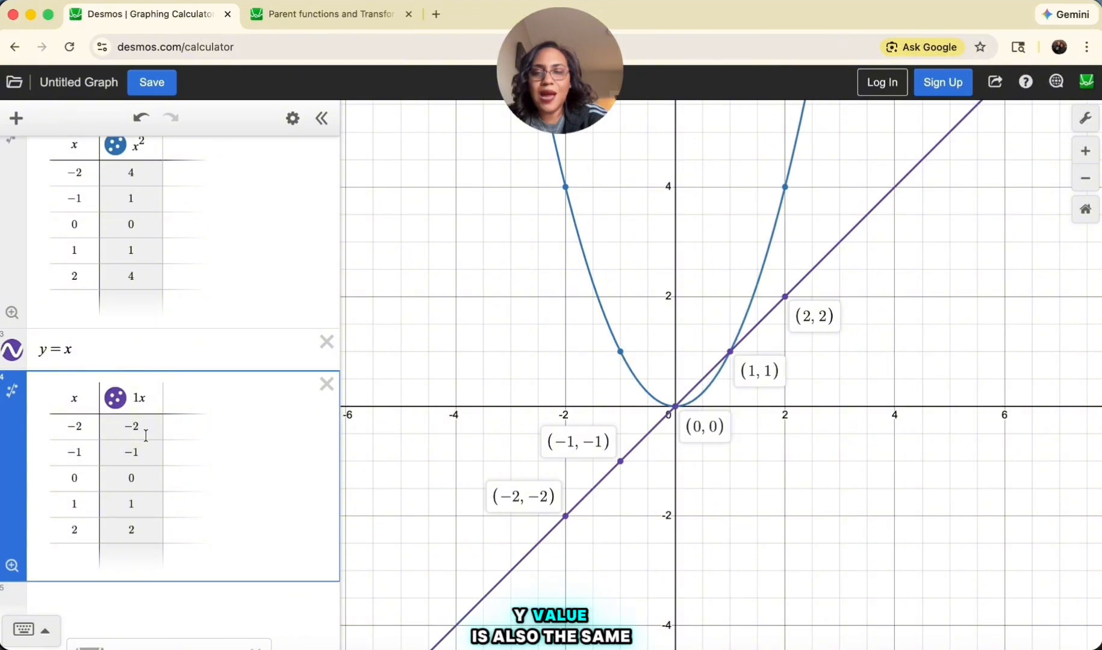
# Compare the outputs for x = -2 in the x^2 table and the 1x table
pyautogui.scroll(2, 146, 430)
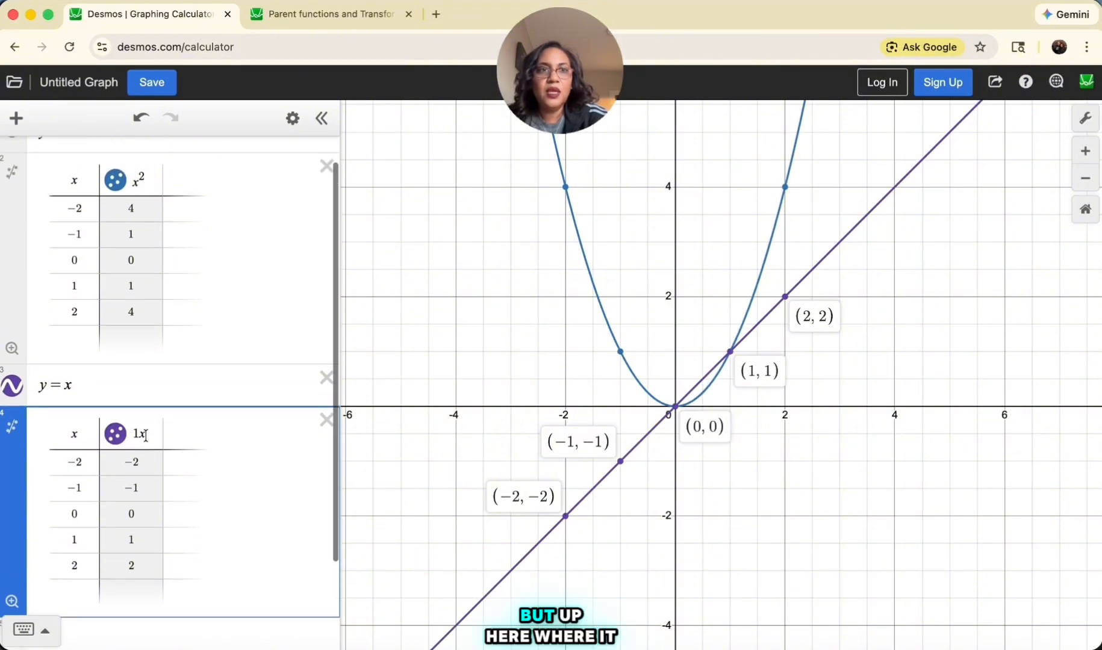
pyautogui.scroll(2, 144, 211)
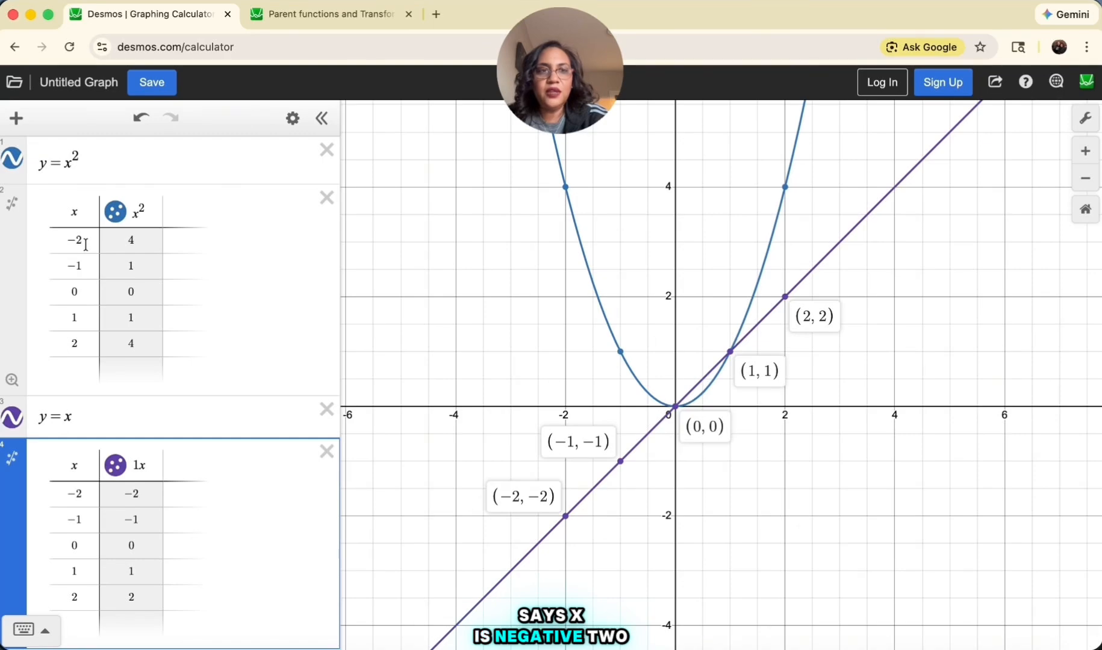
pyautogui.click(91, 494)
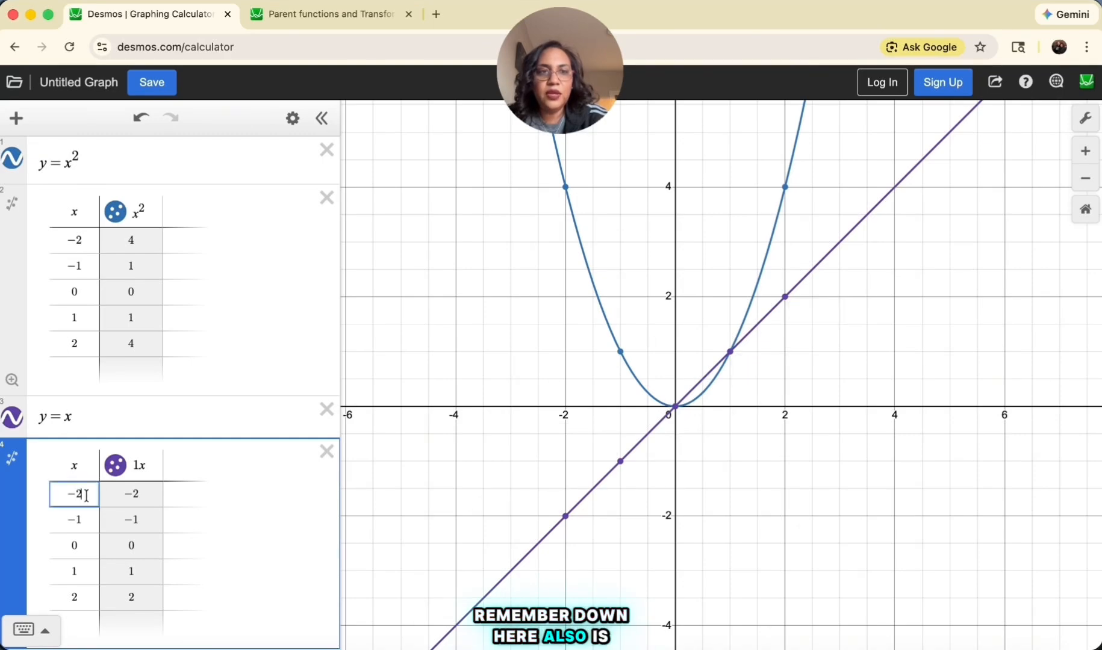
pyautogui.click(146, 242)
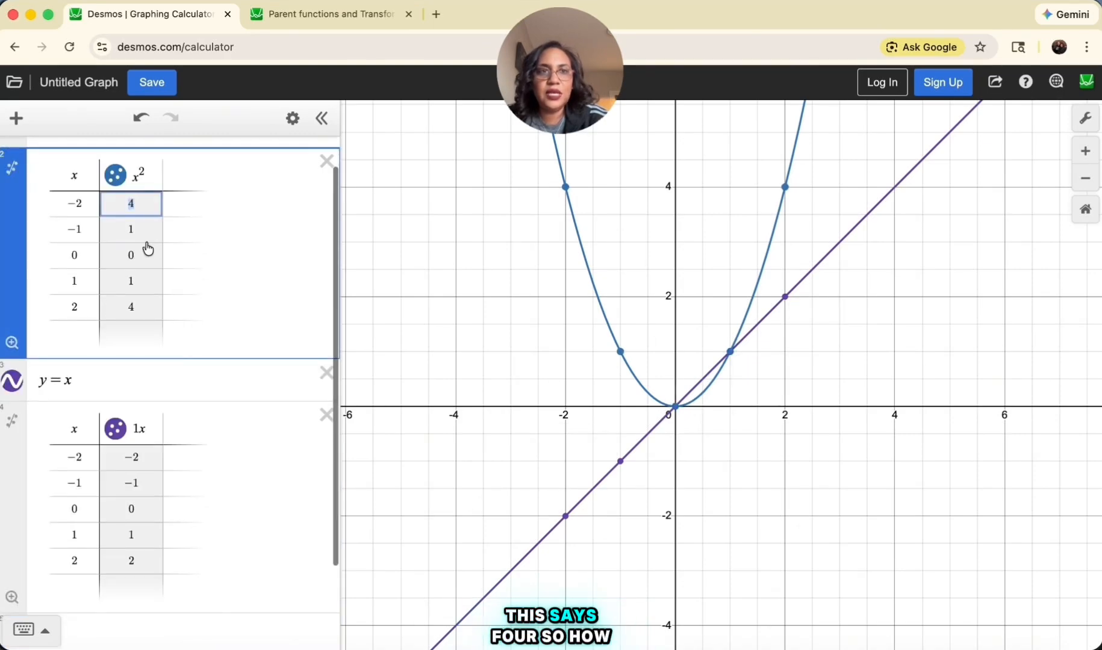
pyautogui.scroll(1, 197, 280)
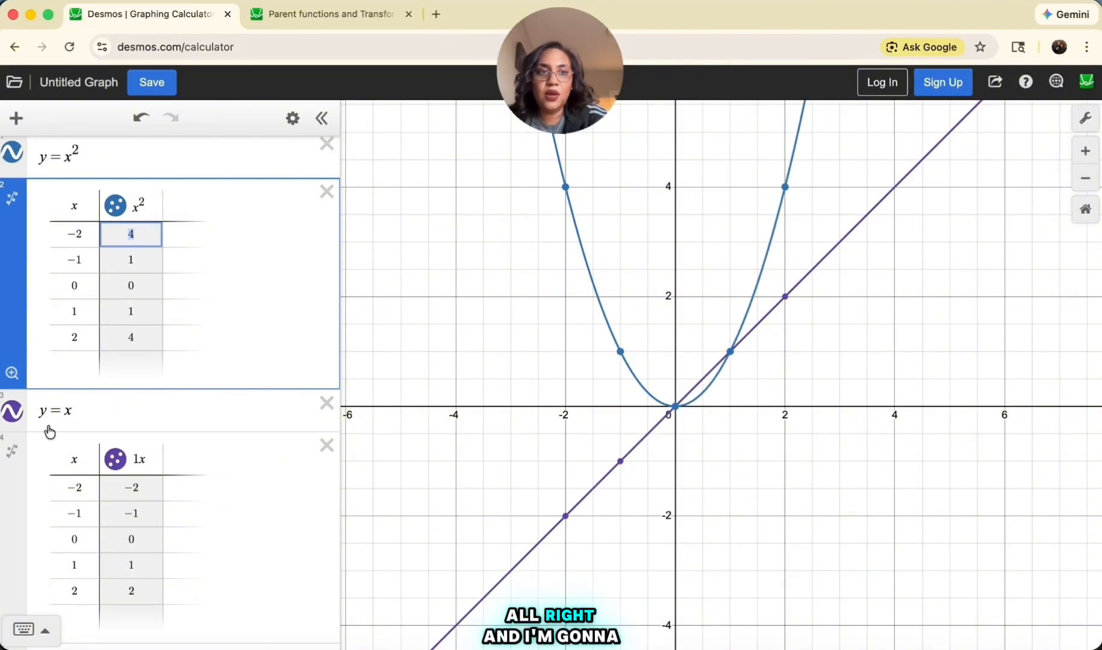
# Hide the y=x line and its table points, leaving only the quadratic on the graph
pyautogui.scroll(1, 16, 414)
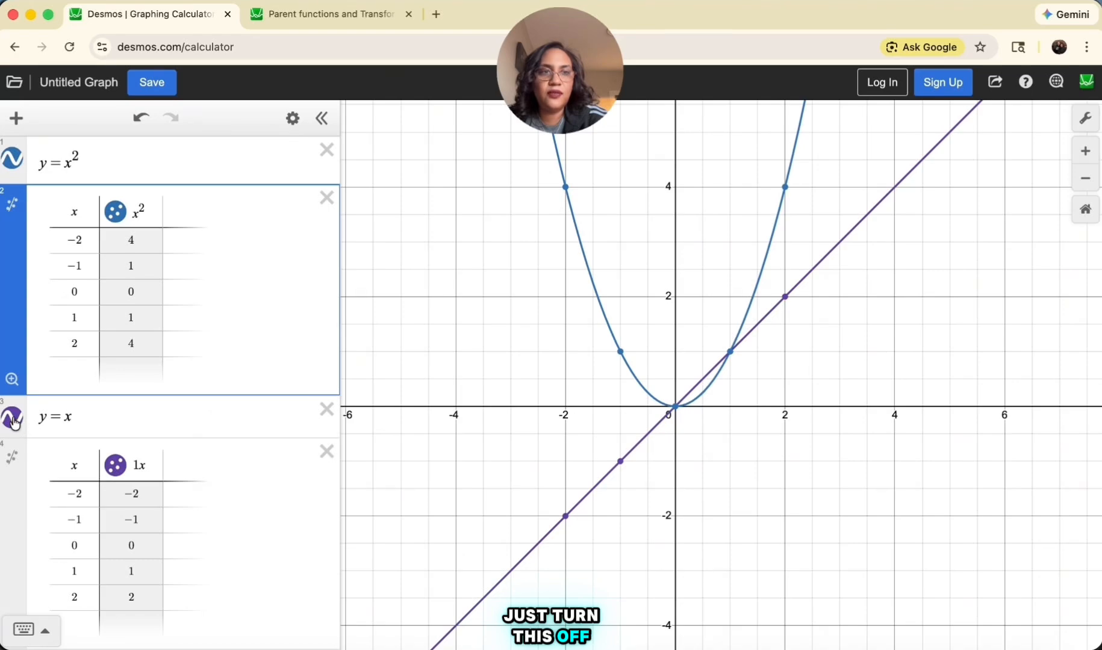
pyautogui.click(12, 418)
pyautogui.click(115, 465)
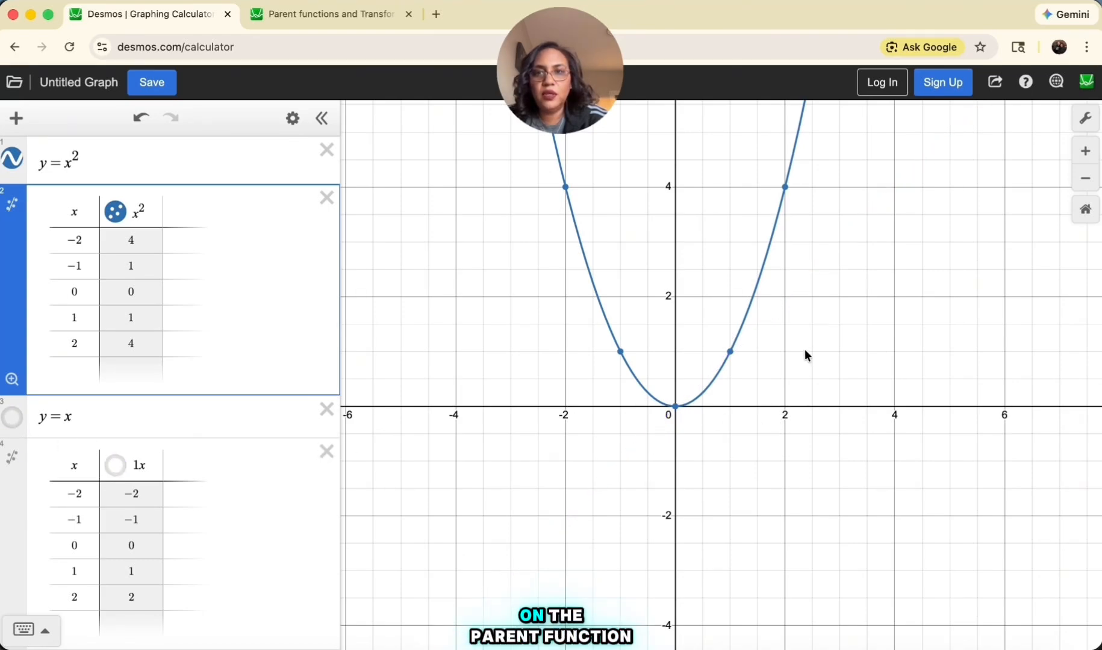
pyautogui.moveTo(804, 349); pyautogui.dragTo(798, 405)
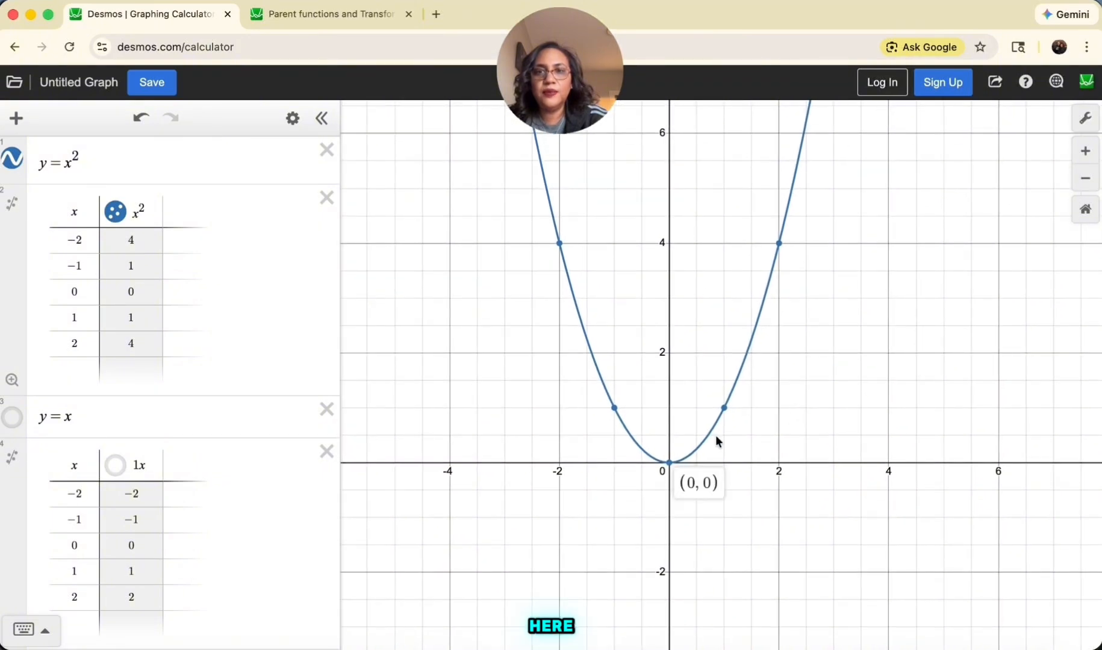
# Display the coordinates of the table points on the parabola at x = 1, 2, -1 and -2
pyautogui.click(723, 408)
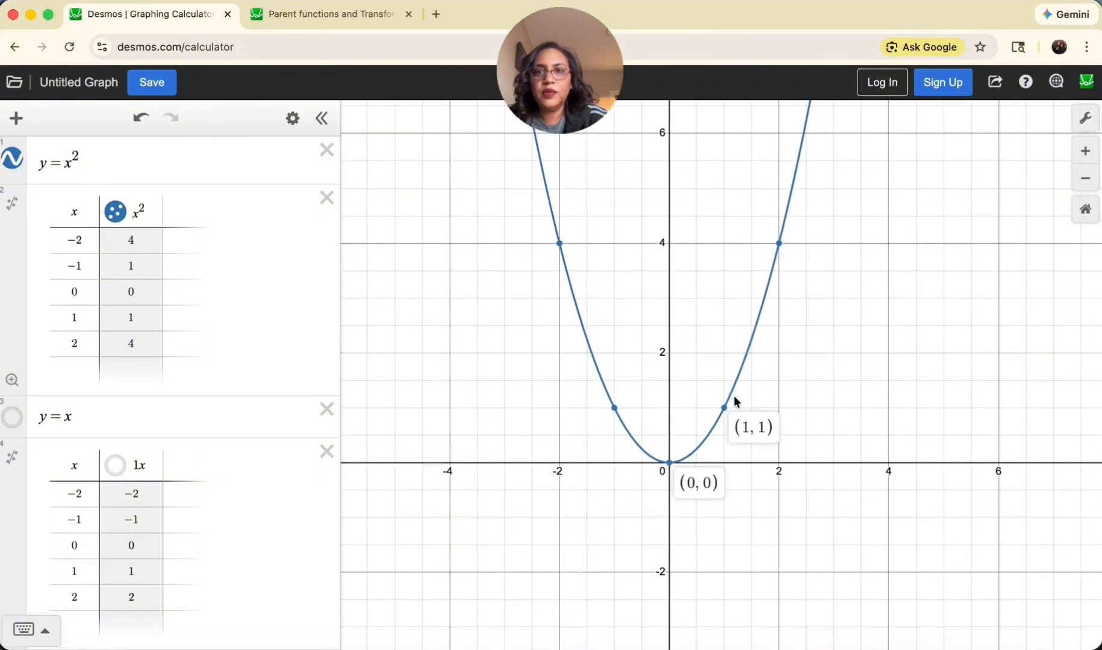
pyautogui.click(779, 242)
pyautogui.click(612, 408)
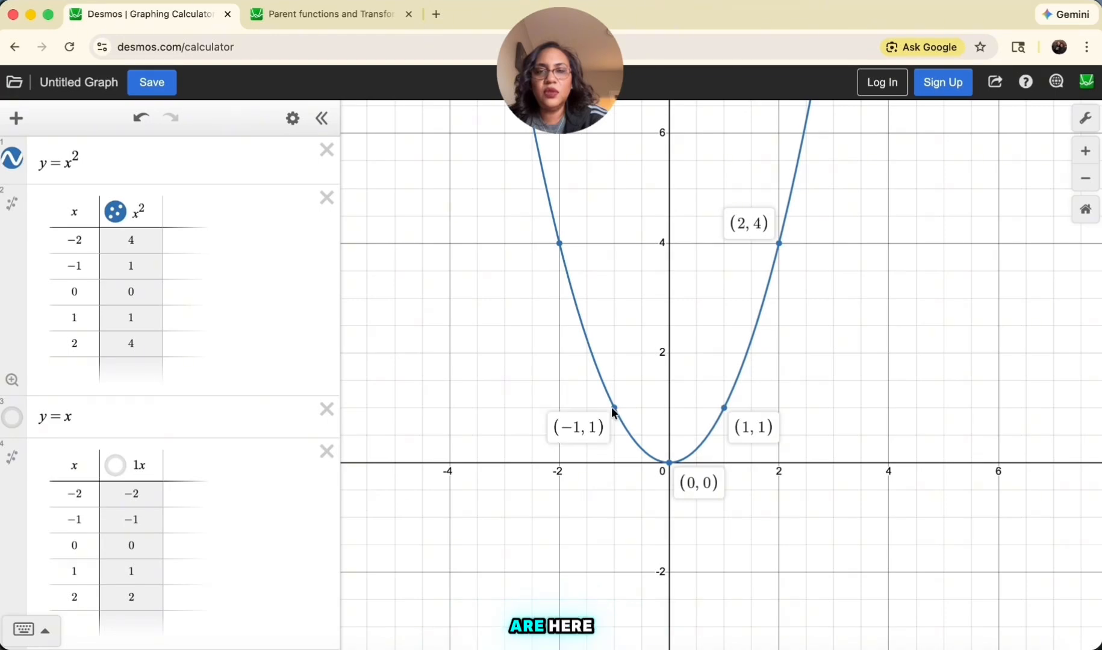
pyautogui.click(557, 243)
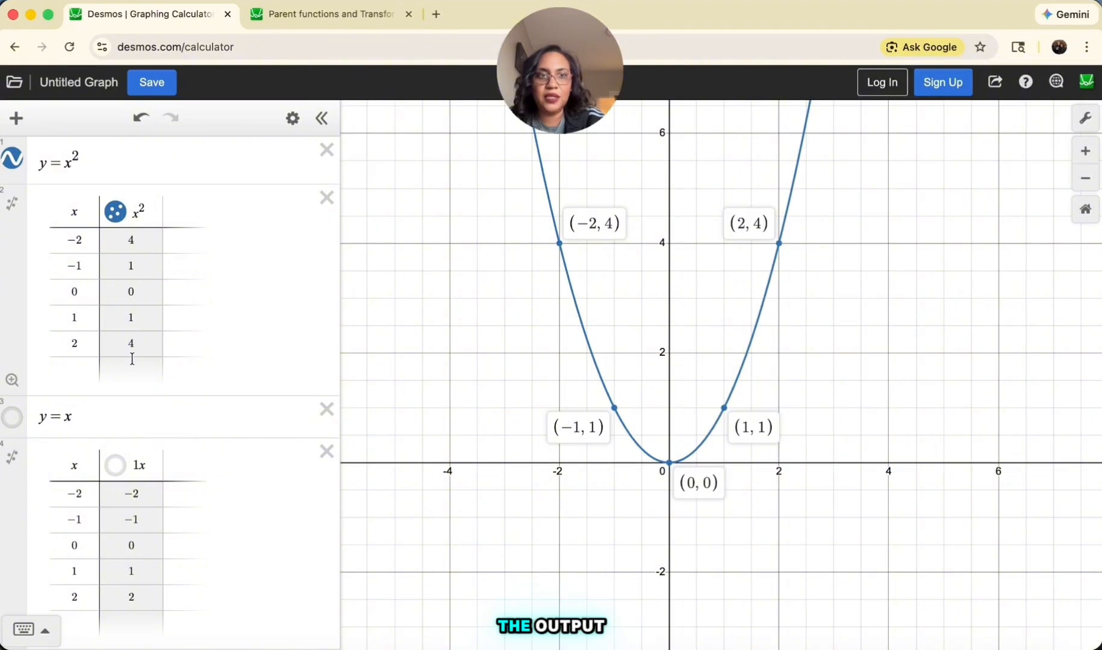
# Extend the x^2 table with rows for x = 3 through x = 7 and bring more of the plotted points into view
pyautogui.click(83, 342)
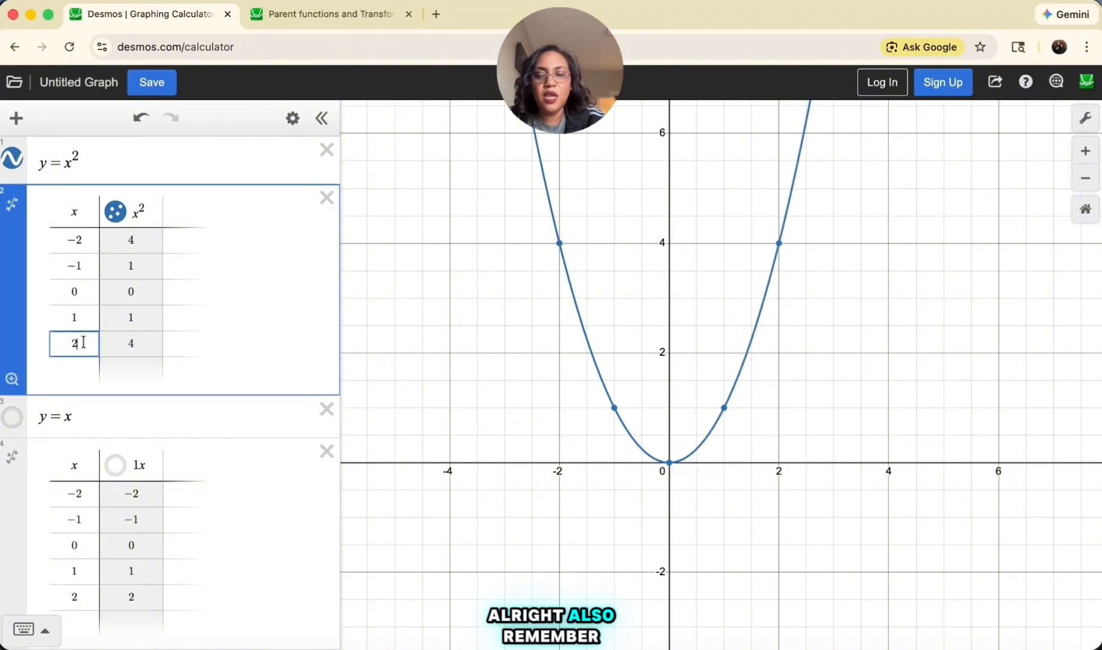
pyautogui.press('Return')
pyautogui.press('Return')
pyautogui.press('Return')
pyautogui.press('Return')
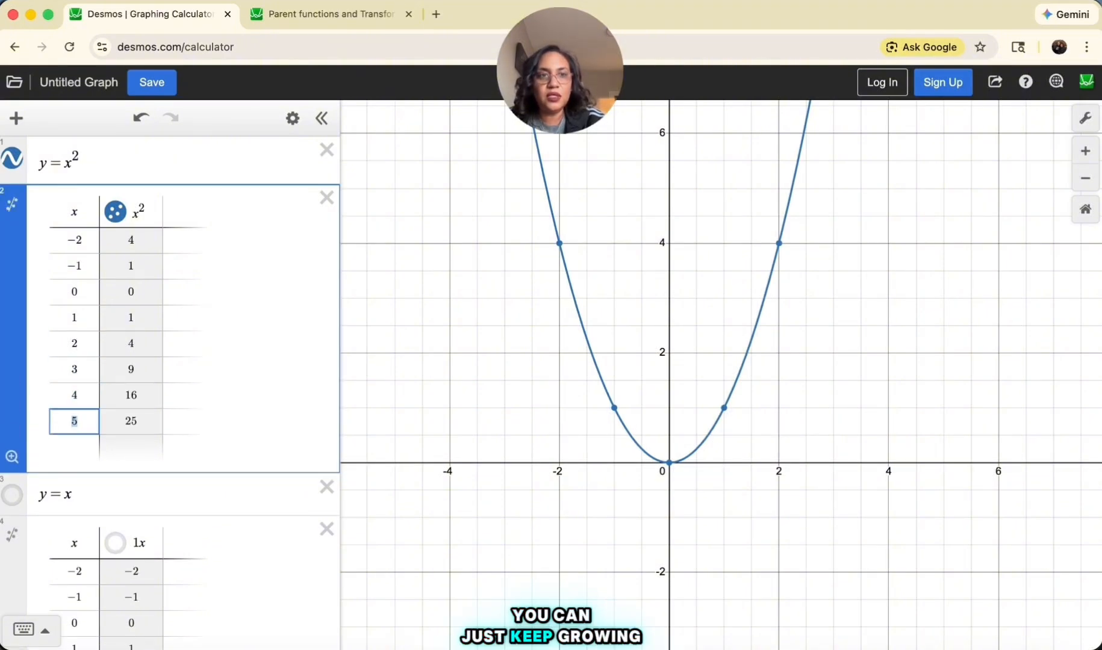
pyautogui.press('Return')
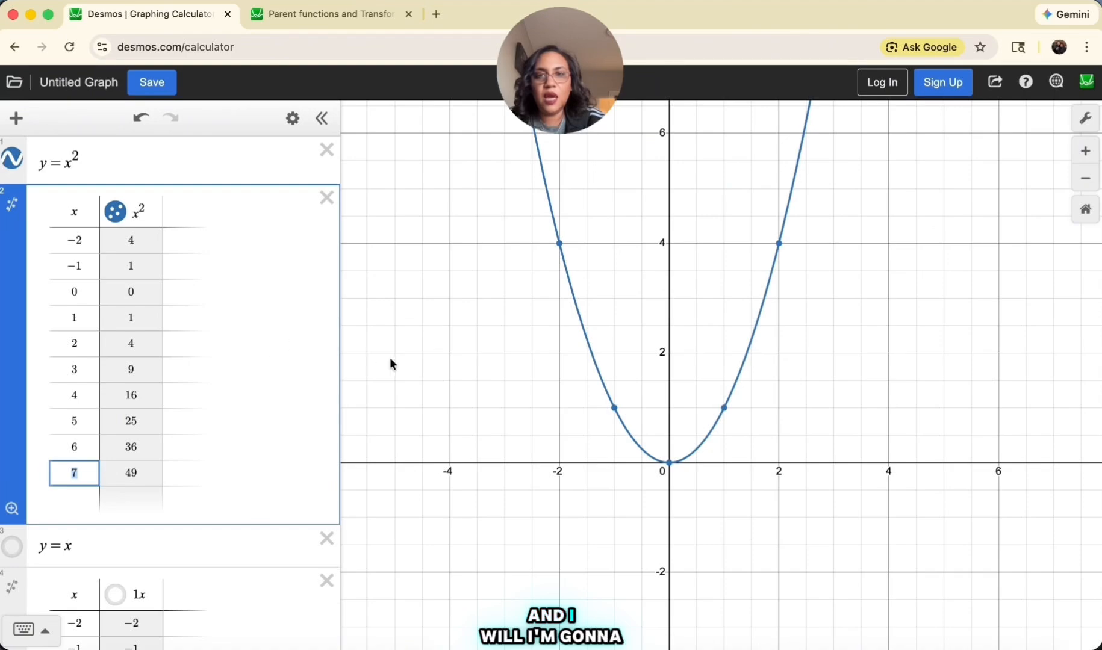
pyautogui.click(1083, 182)
pyautogui.moveTo(886, 243); pyautogui.dragTo(819, 387)
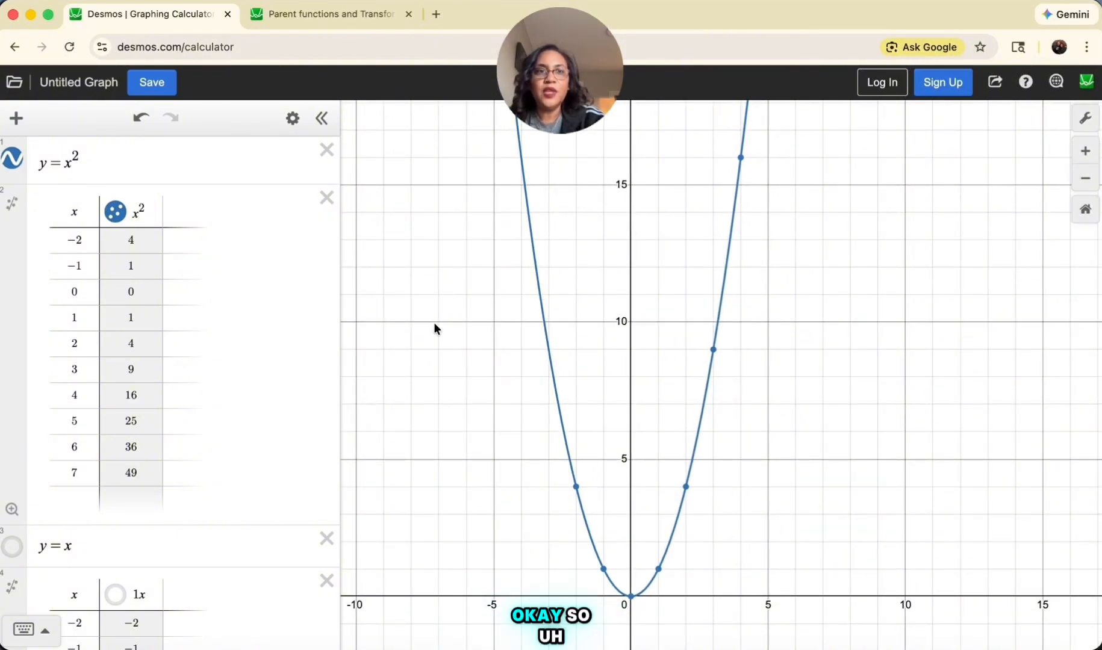
# Add the point (2,4) as a new expression below y=x^2 and show its coordinate label on the graph
pyautogui.click(118, 163)
pyautogui.press('Return')
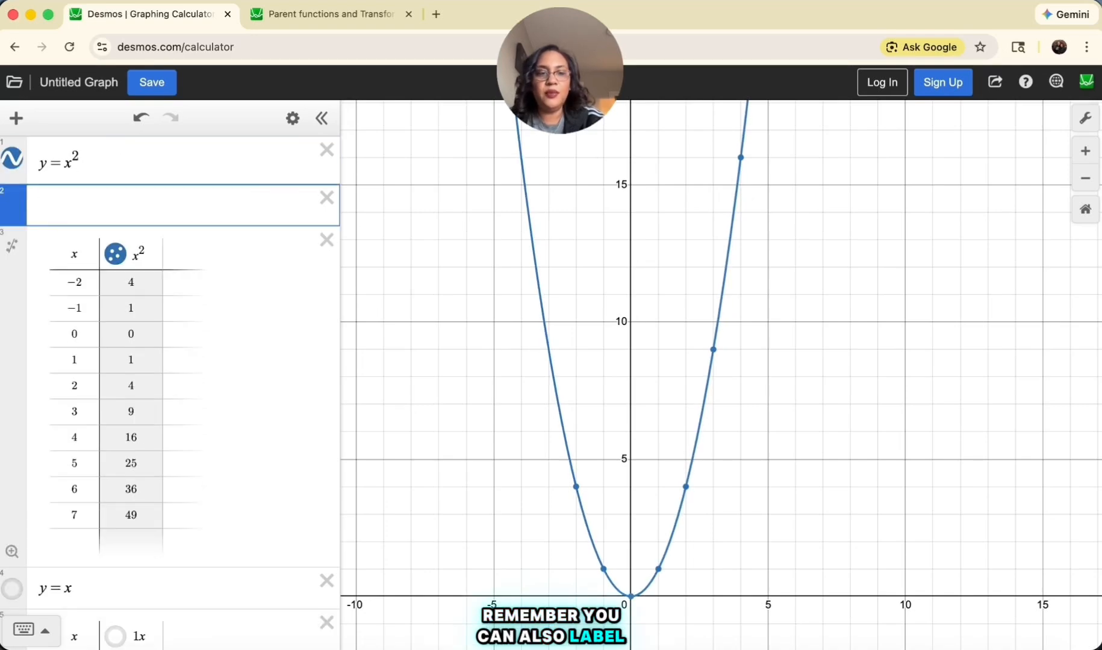
pyautogui.write('(')
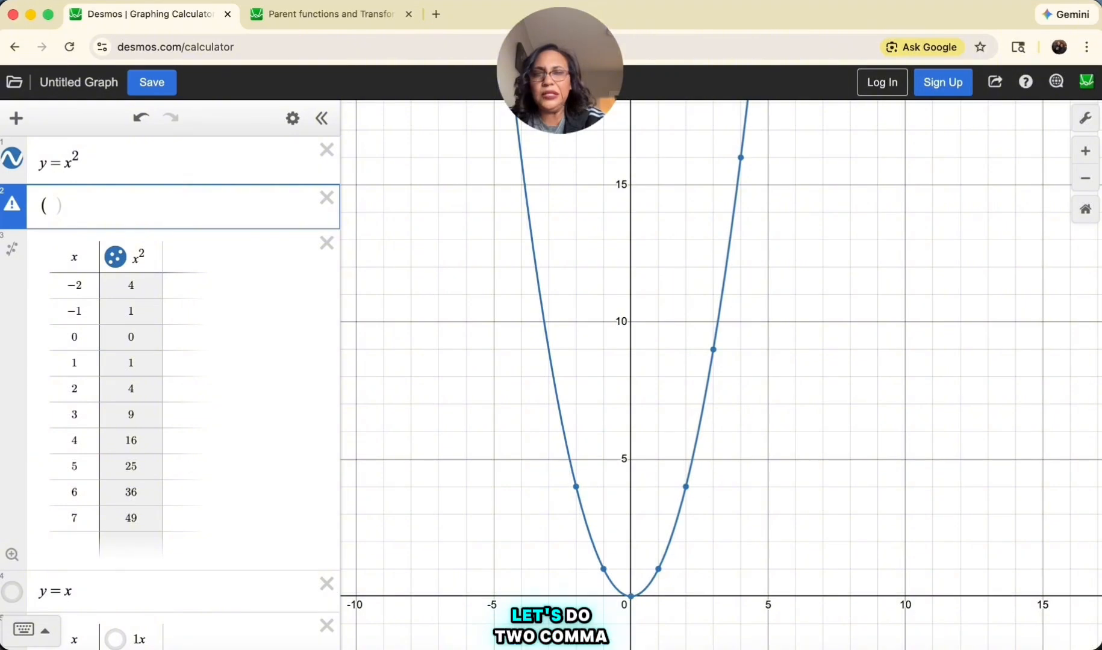
pyautogui.write('2,4')
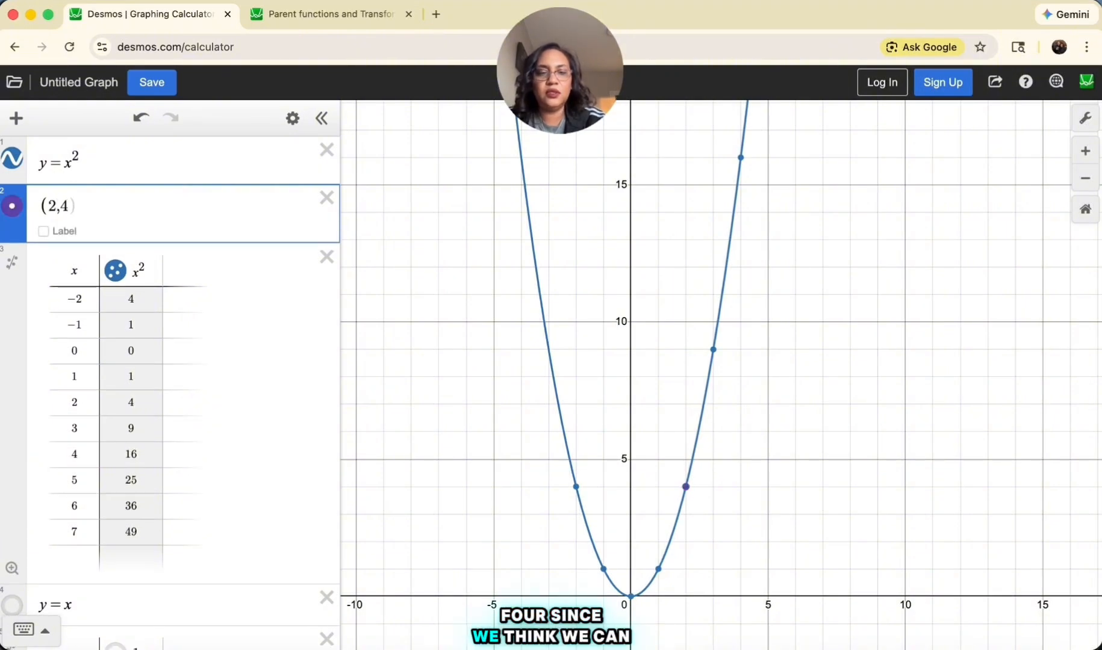
pyautogui.write(')')
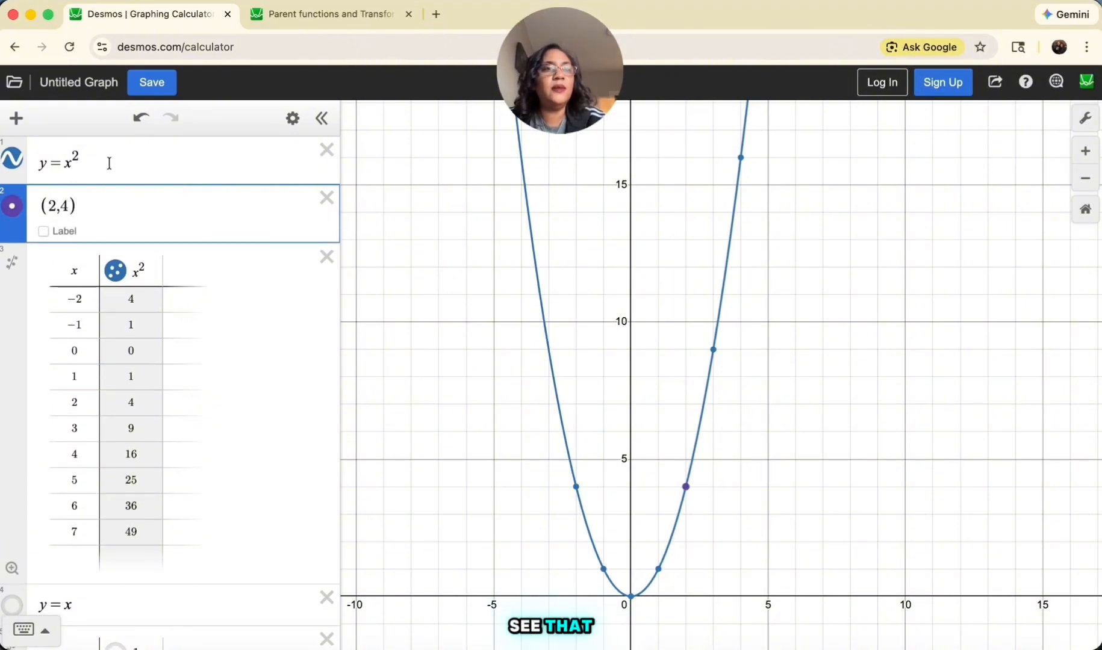
pyautogui.click(43, 232)
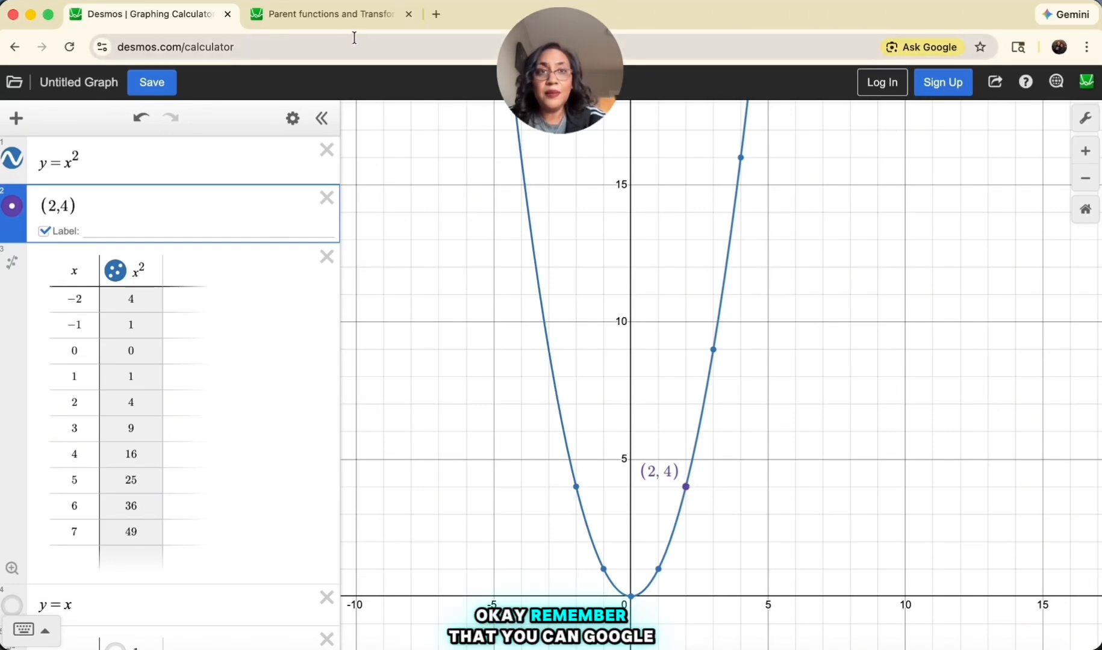
# Switch to the Parent functions and Transformations graph and show the graphs of f(x)=x and g(x)=x^2
pyautogui.click(340, 18)
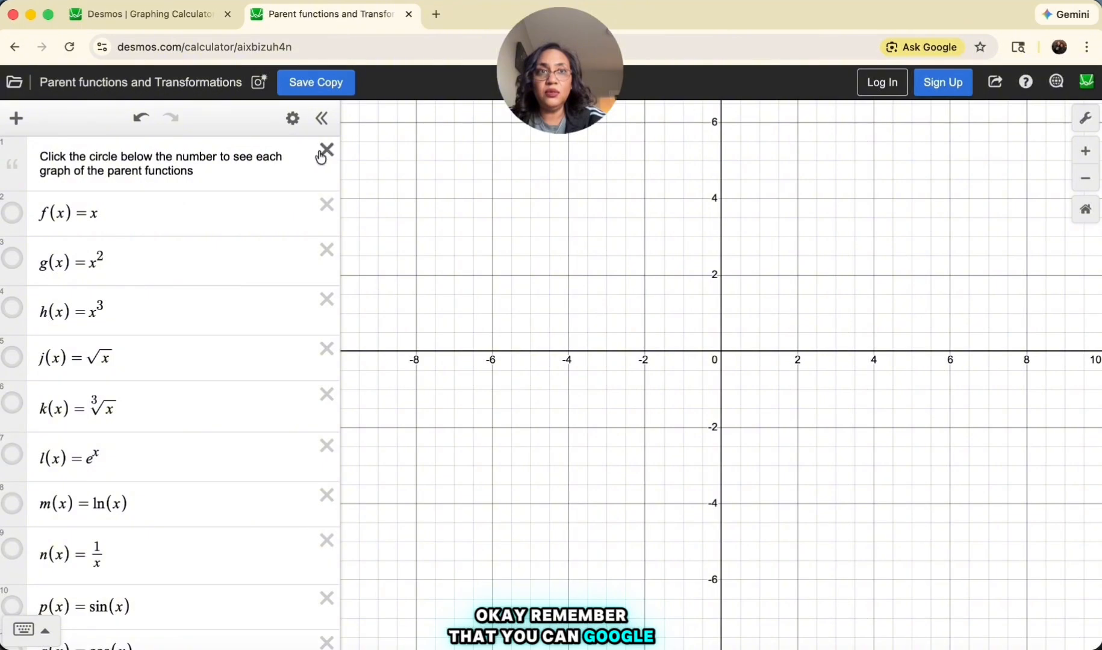
pyautogui.click(13, 213)
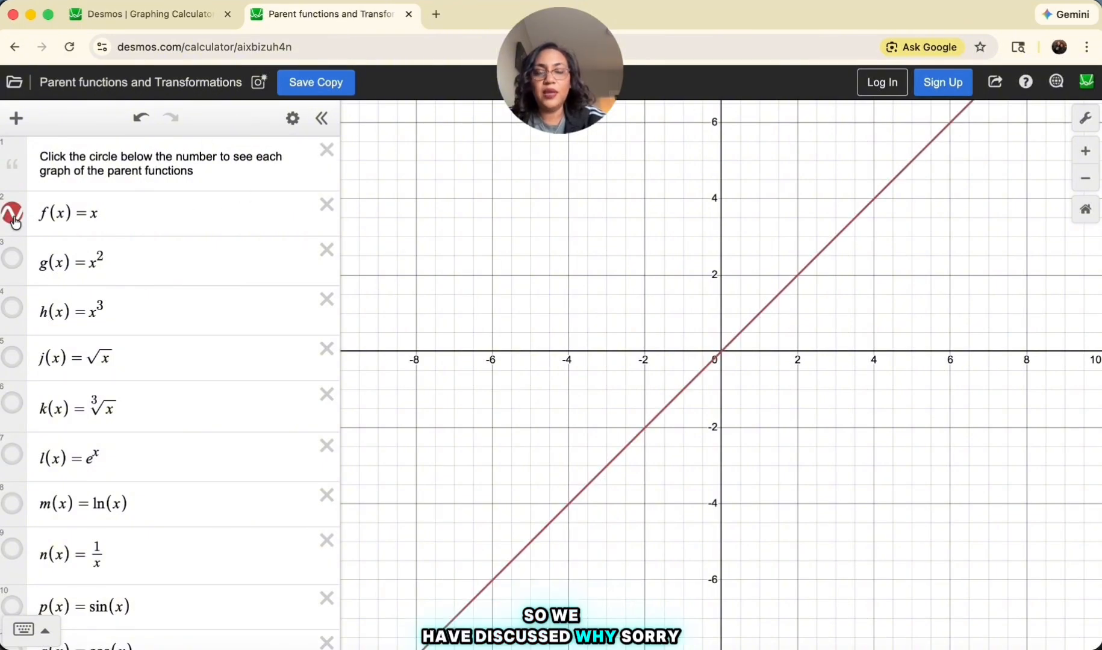
pyautogui.click(12, 261)
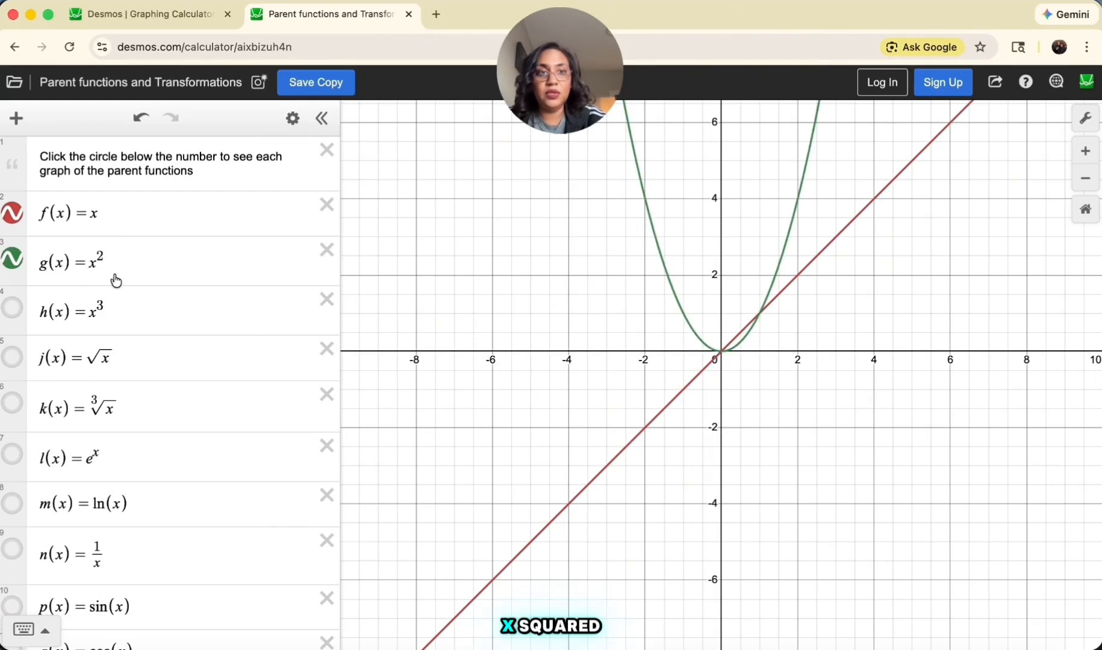